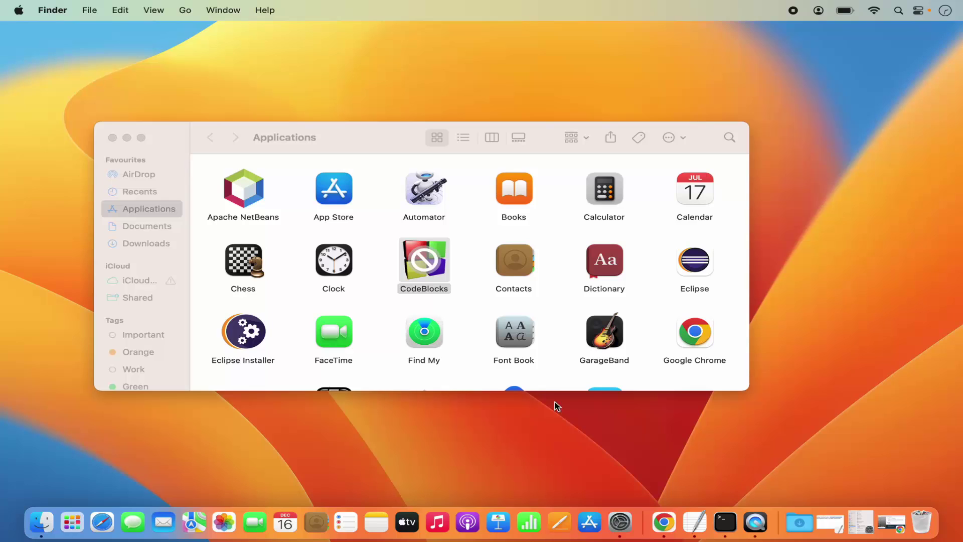
- Try to launch CodeBlocks from the Applications folder, dismiss the alert, and move the app to the Bin
double_click(424, 268)
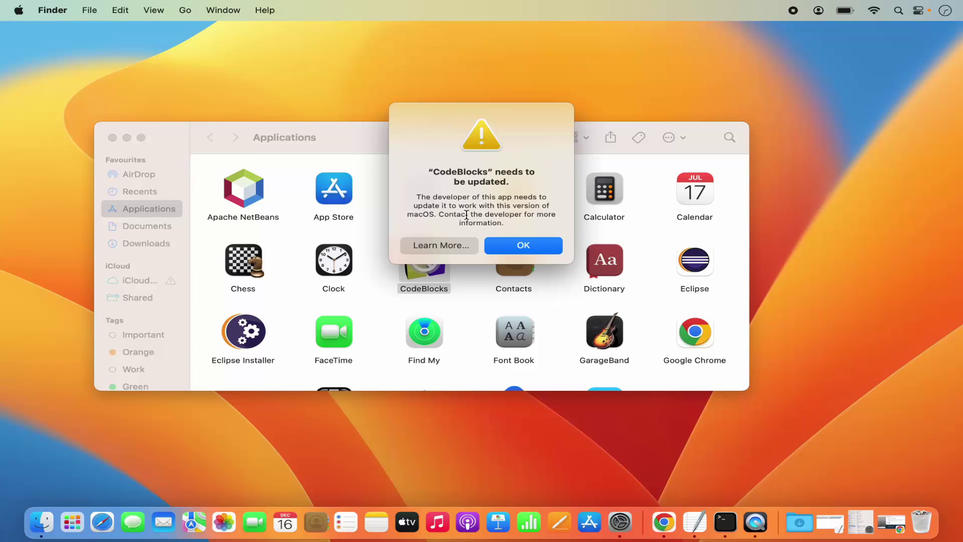
left_click(522, 245)
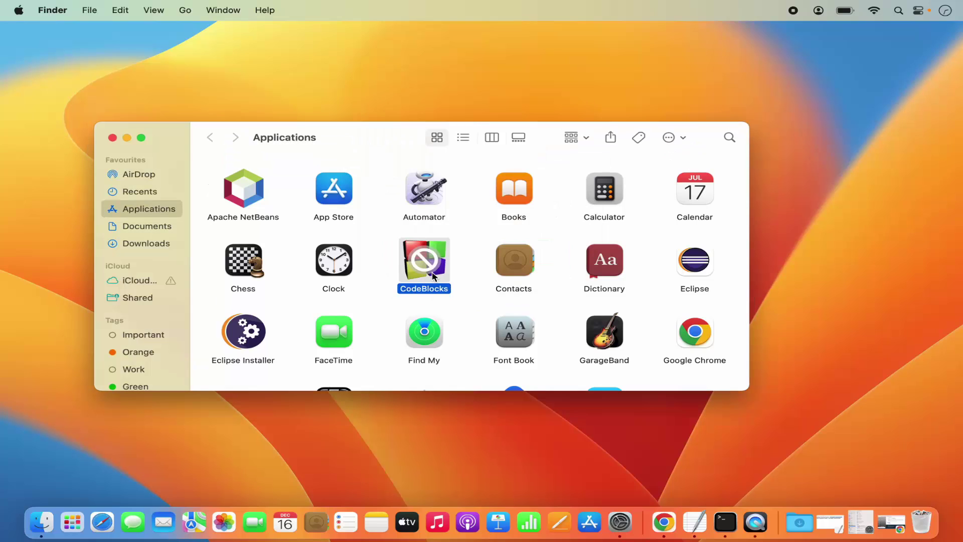
right_click(435, 277)
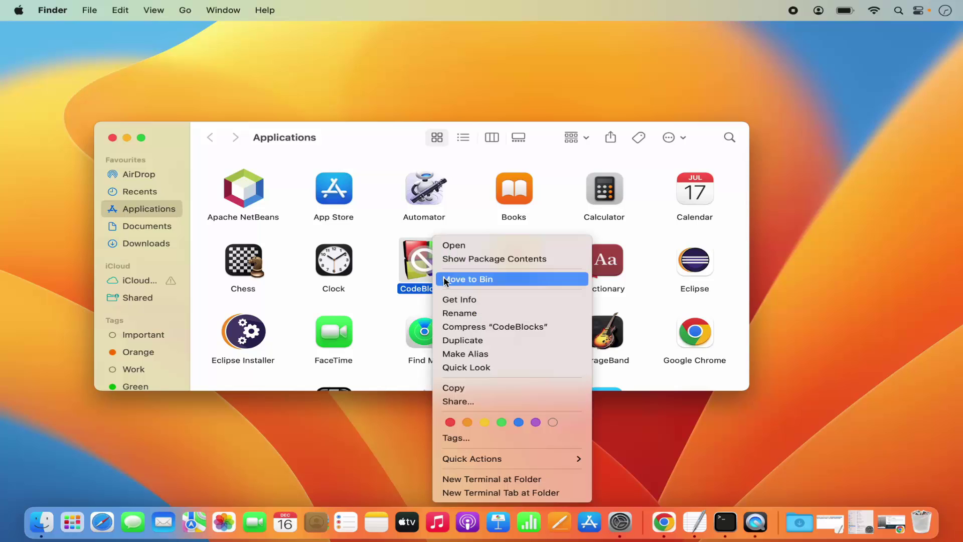
left_click(447, 279)
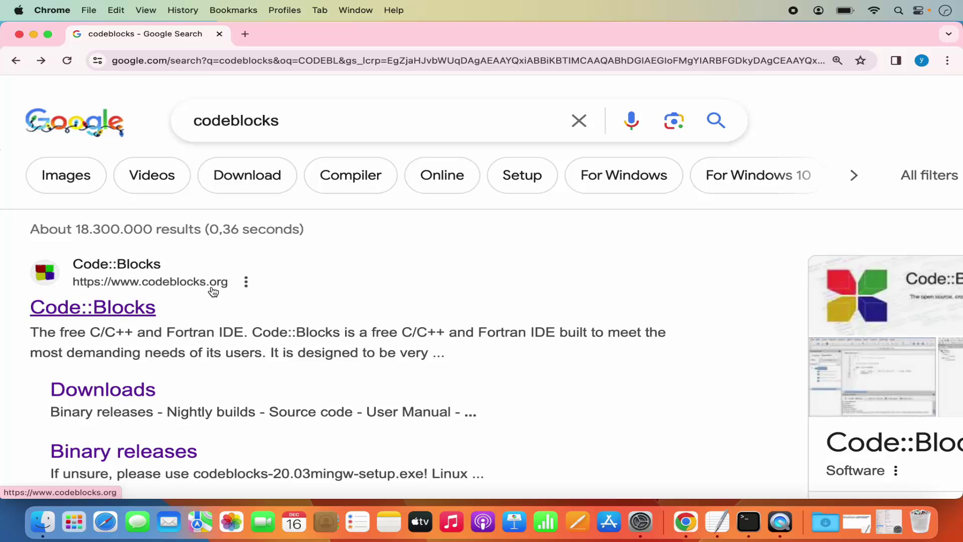
- In Chrome, open the Code::Blocks website from the search results and go to the Mac OS X binary releases
left_click(150, 309)
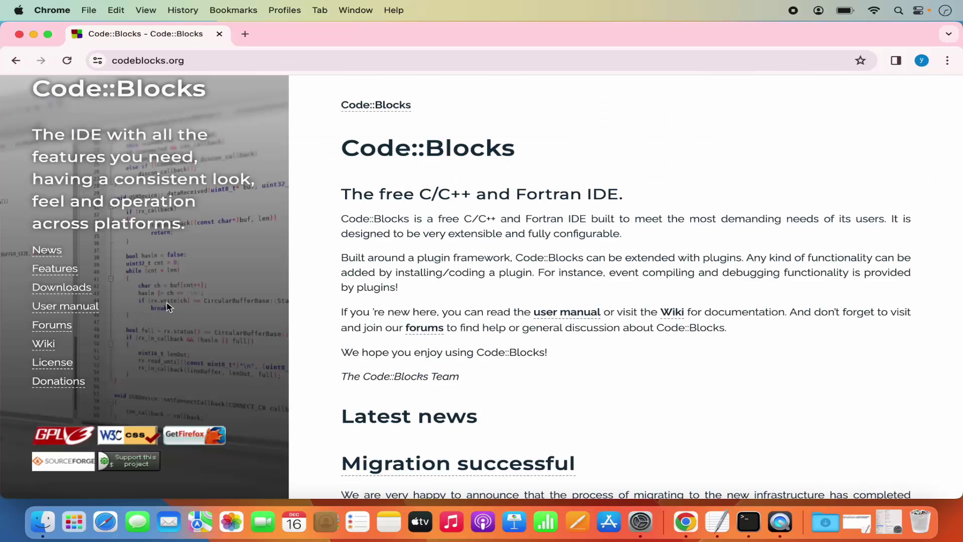
left_click(74, 292)
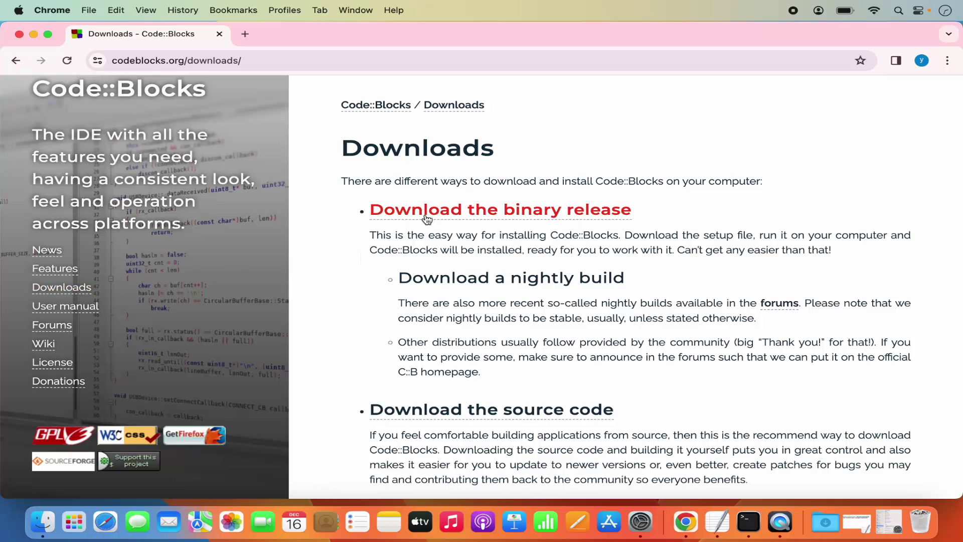
left_click(471, 212)
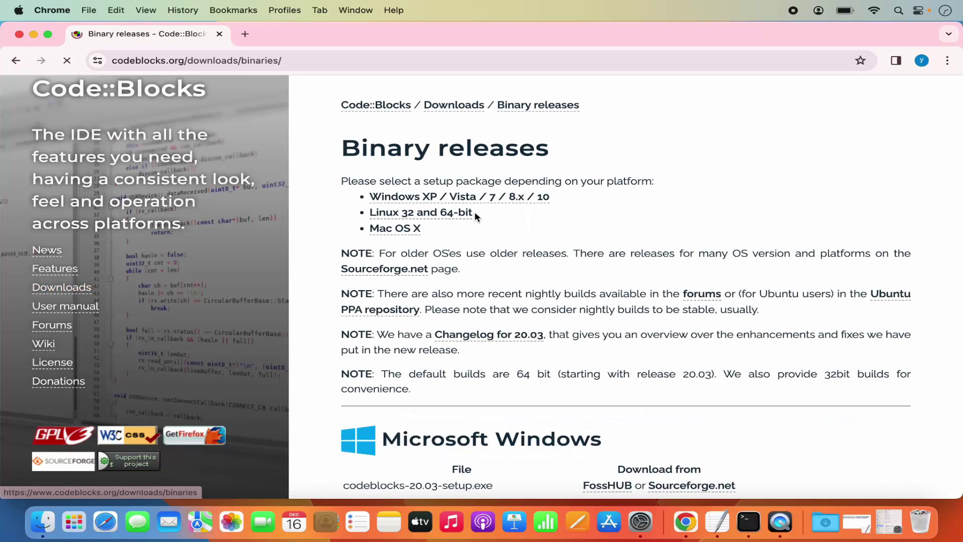
left_click(406, 231)
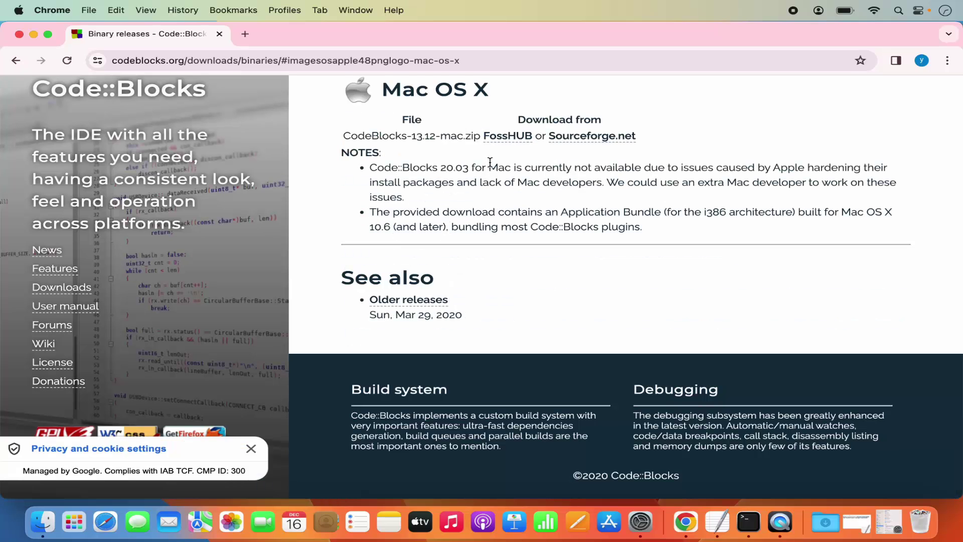
- Download CodeBlocks-13.12-mac.zip from Sourceforge.net and check its progress in the recent downloads
scroll(490, 162, "up", 1)
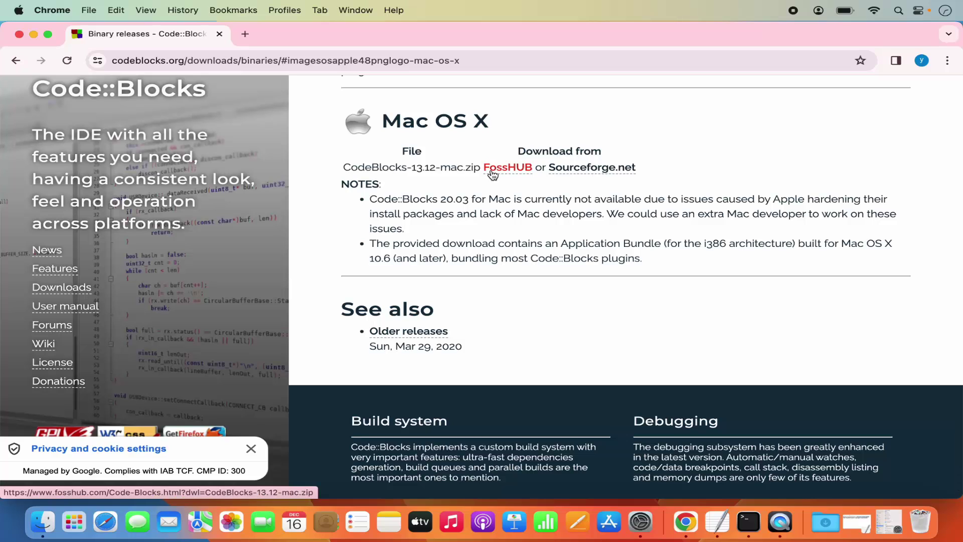
left_click(581, 173)
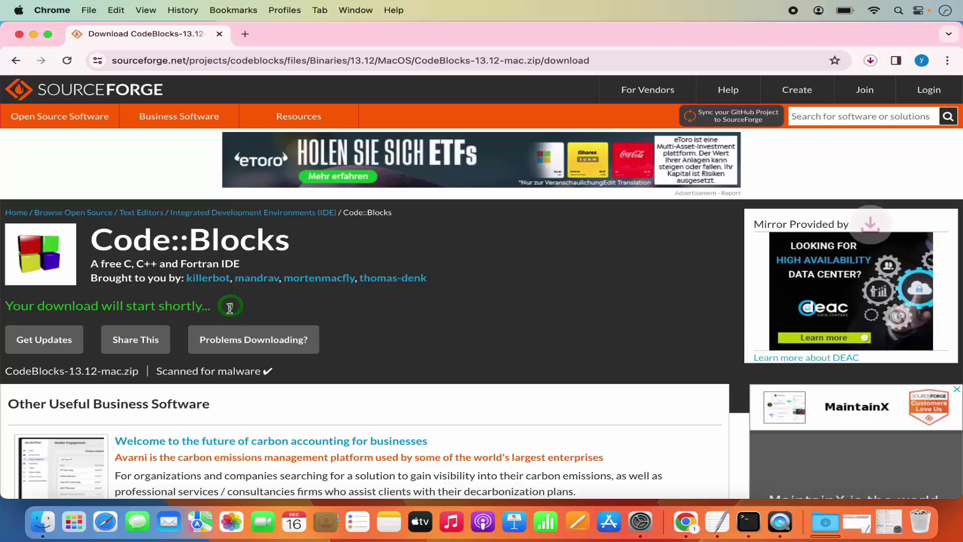
left_click(871, 61)
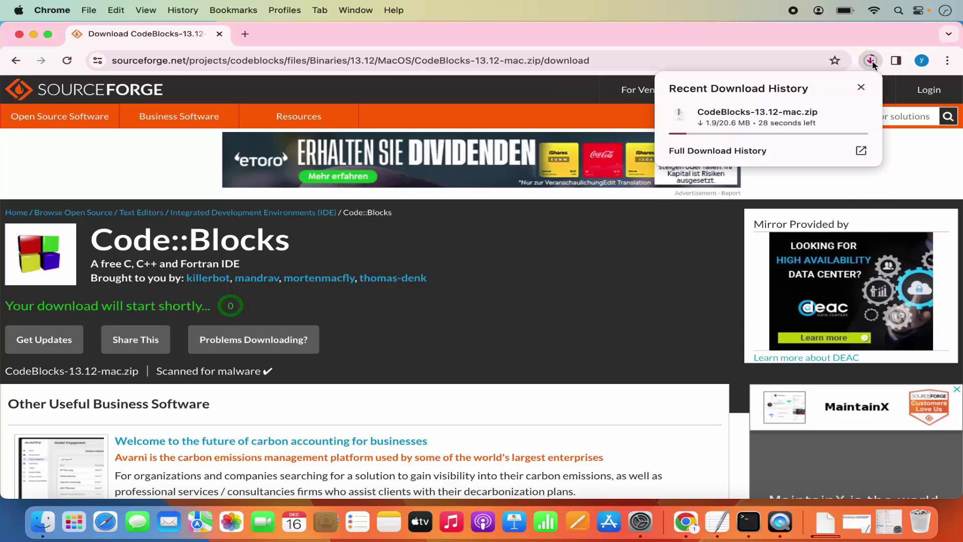
left_click(862, 87)
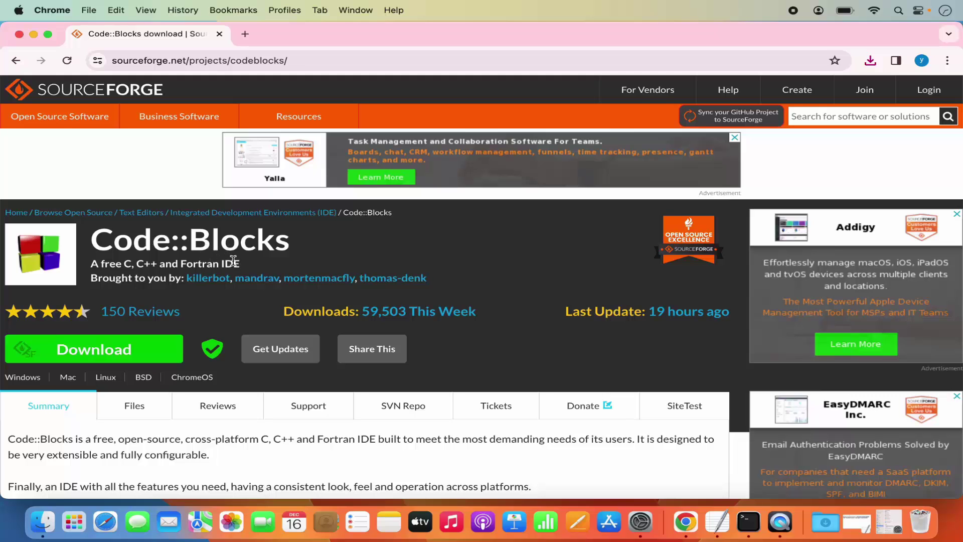
- Download the latest version, codeblocks-17.12_OSX64.dmg, from the files listing of the SourceForge Code::Blocks project
scroll(233, 260, "down", 3)
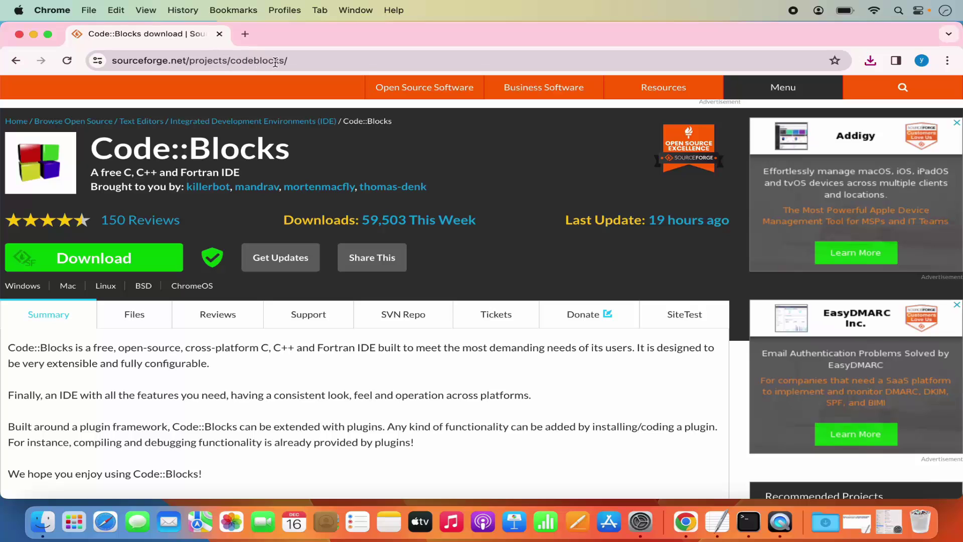
scroll(191, 248, "down", 3)
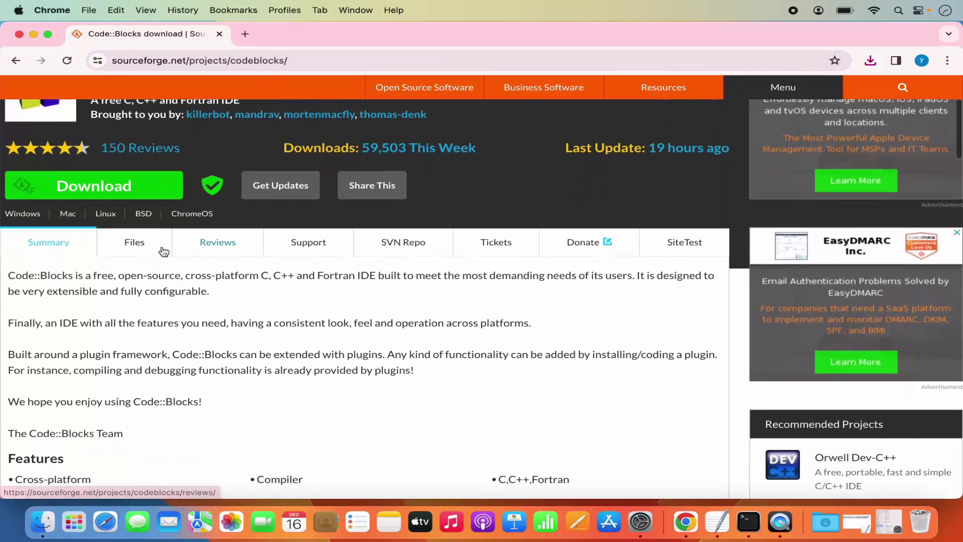
left_click(135, 248)
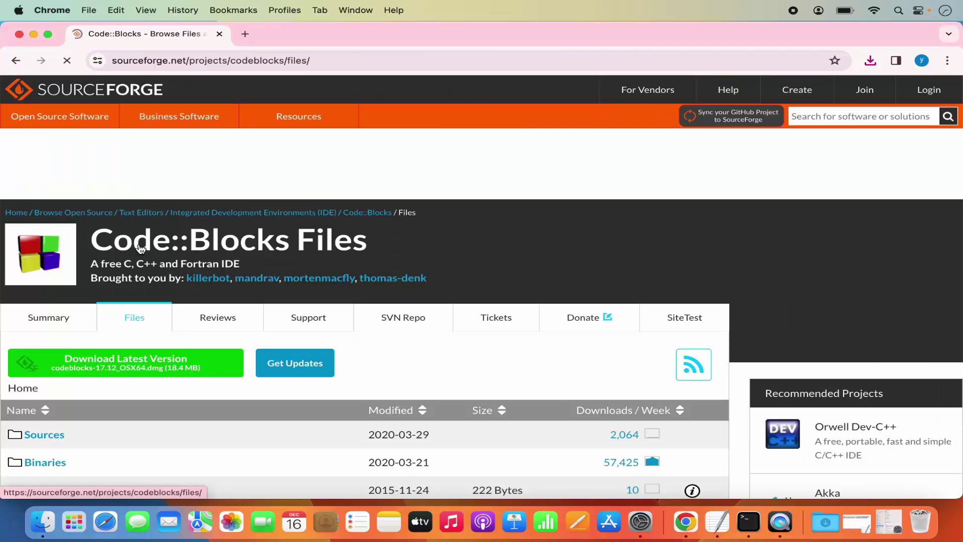
scroll(200, 332, "down", 2)
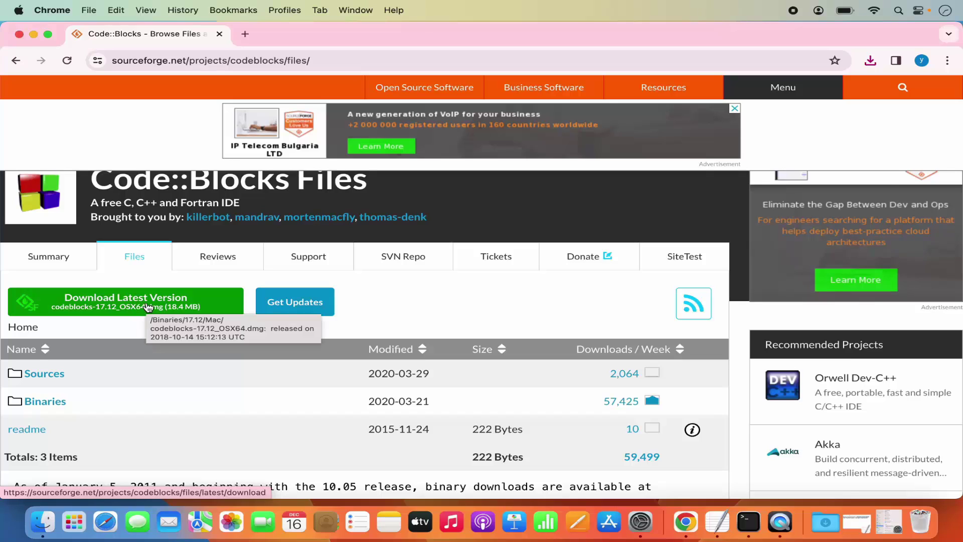
left_click(325, 59)
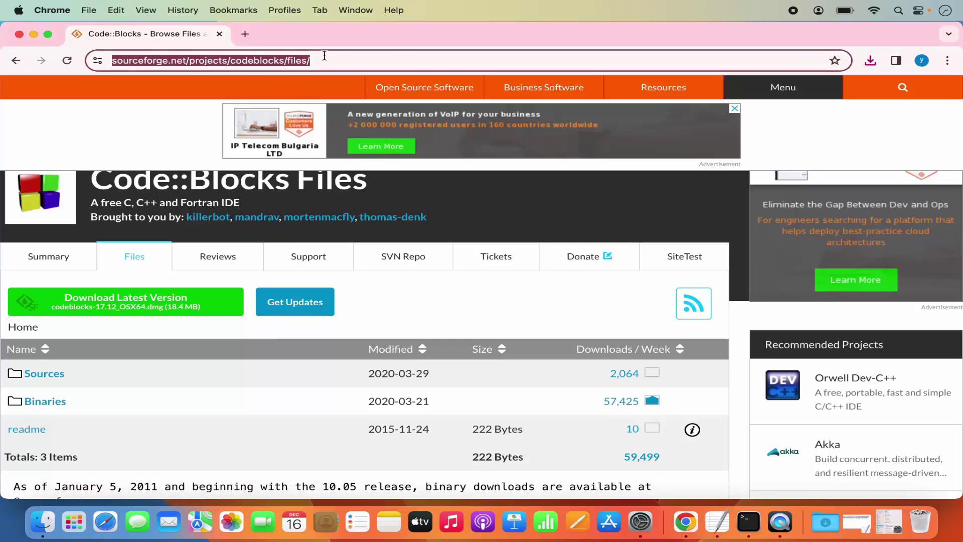
left_click(171, 308)
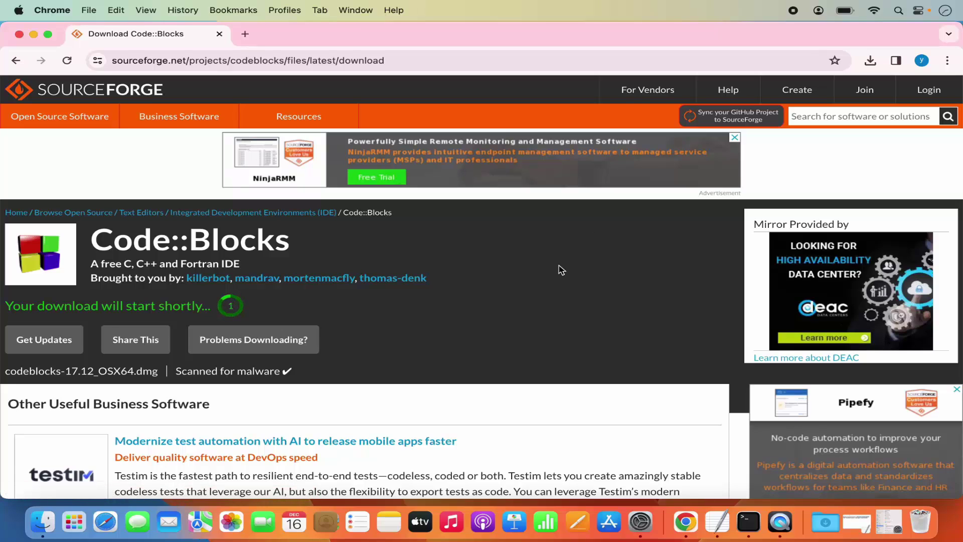
- Open the downloaded codeblocks-17.12_OSX64 disk image, move its window clear, and minimize the browser
left_click(869, 61)
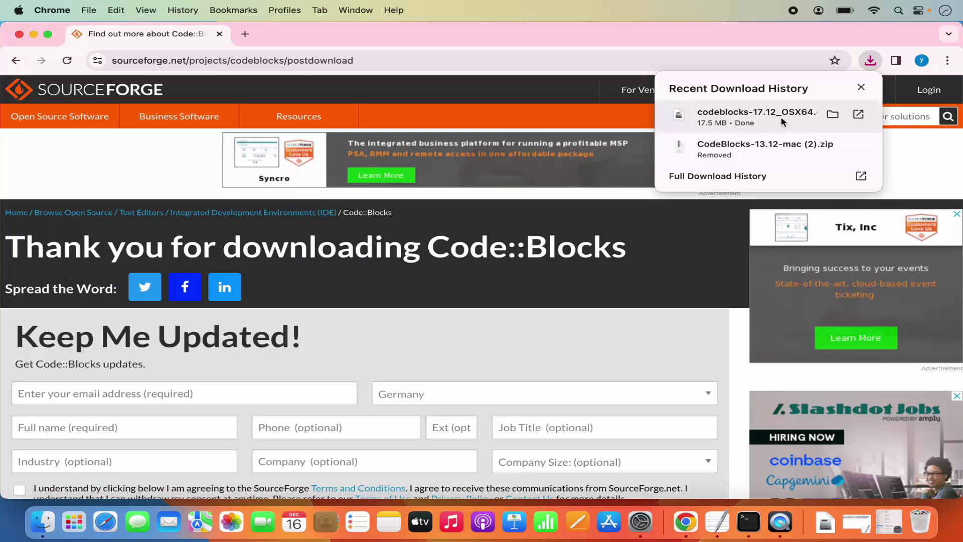
left_click(781, 120)
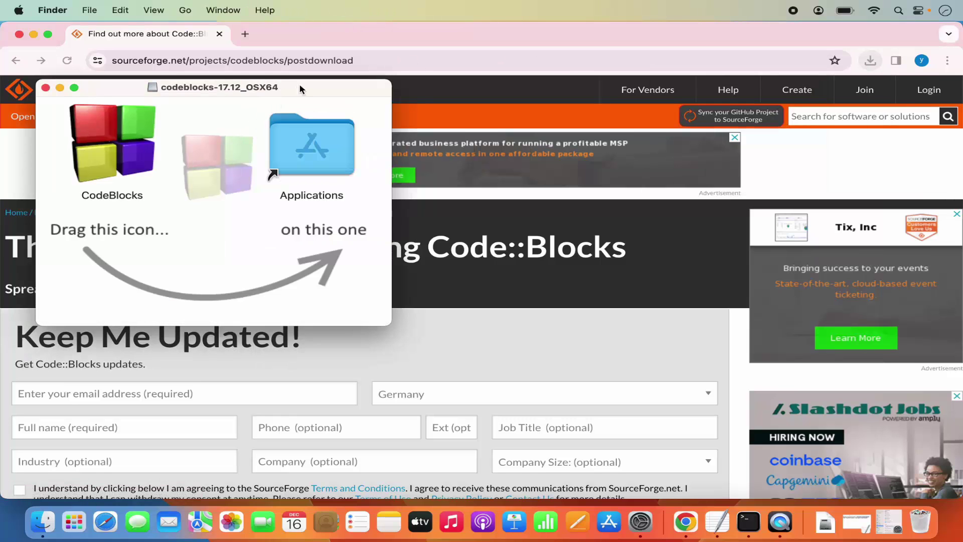
left_click_drag(300, 86, 579, 137)
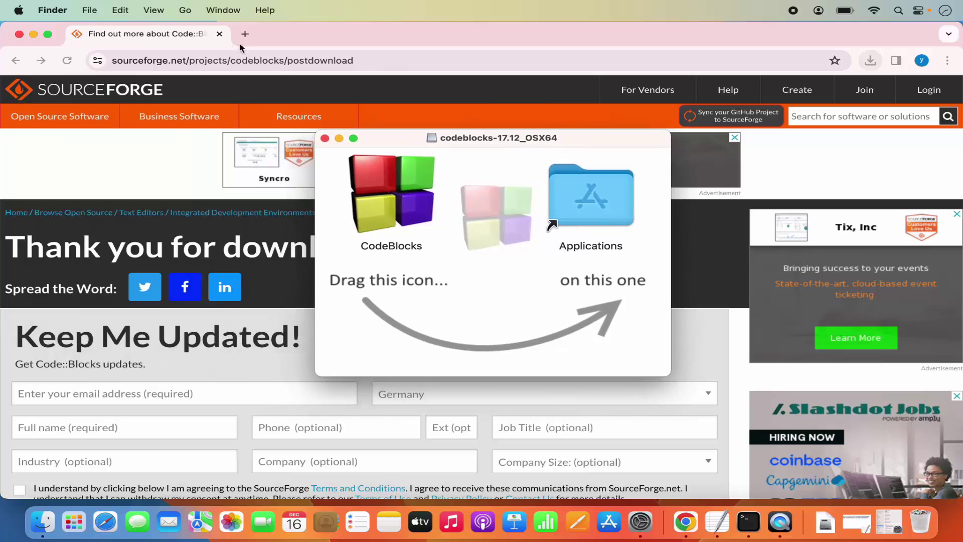
left_click(34, 34)
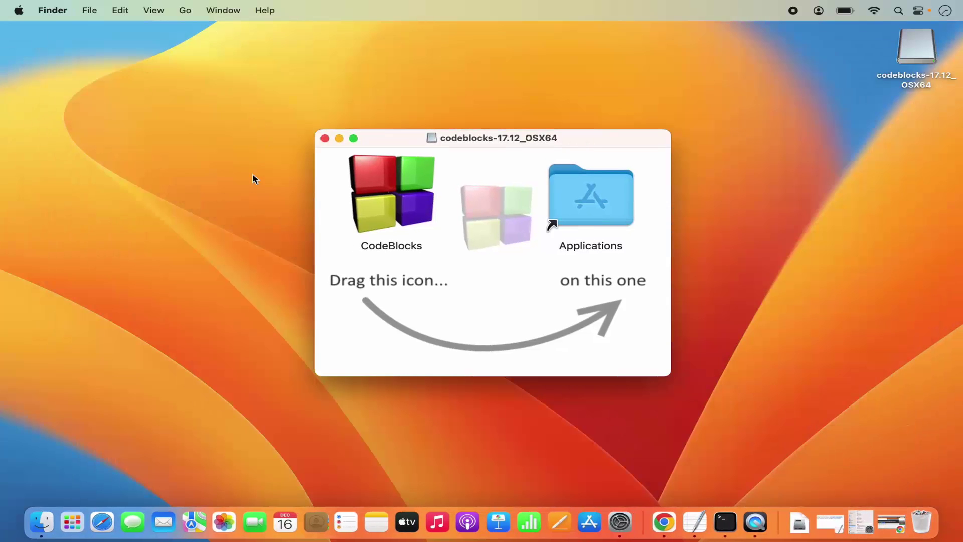
left_click(743, 250)
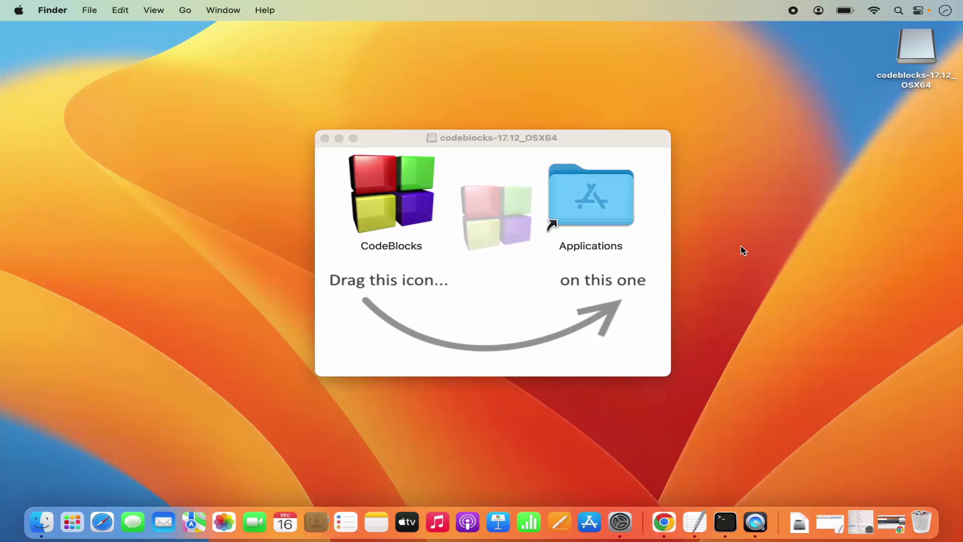
- Install CodeBlocks by copying it from the disk image into the Applications folder, and close the open Finder windows
left_click(374, 205)
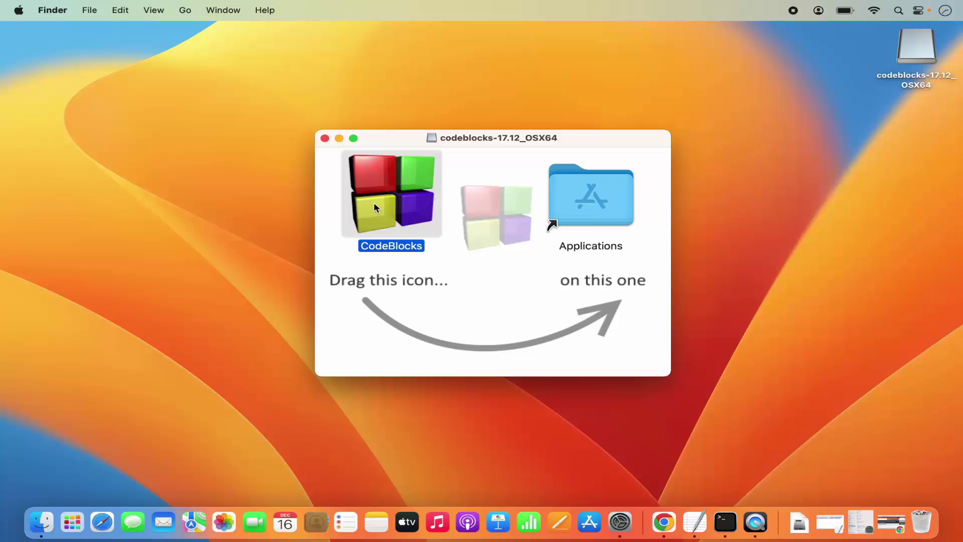
left_click_drag(374, 203, 580, 217)
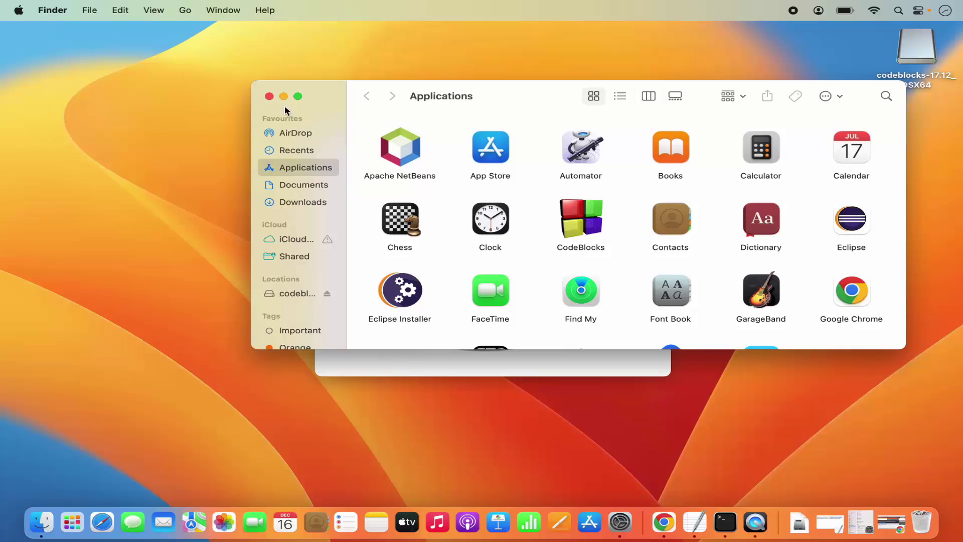
left_click(270, 97)
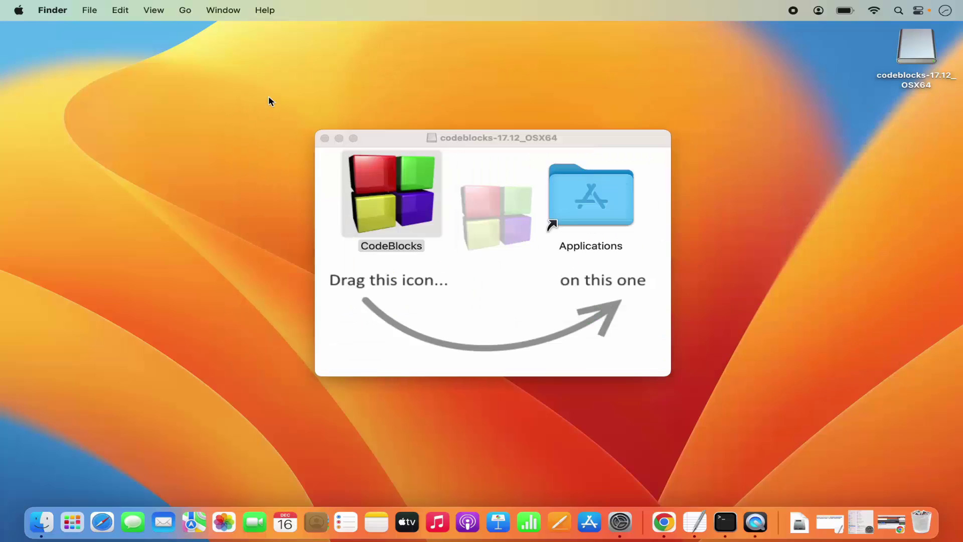
left_click(324, 139)
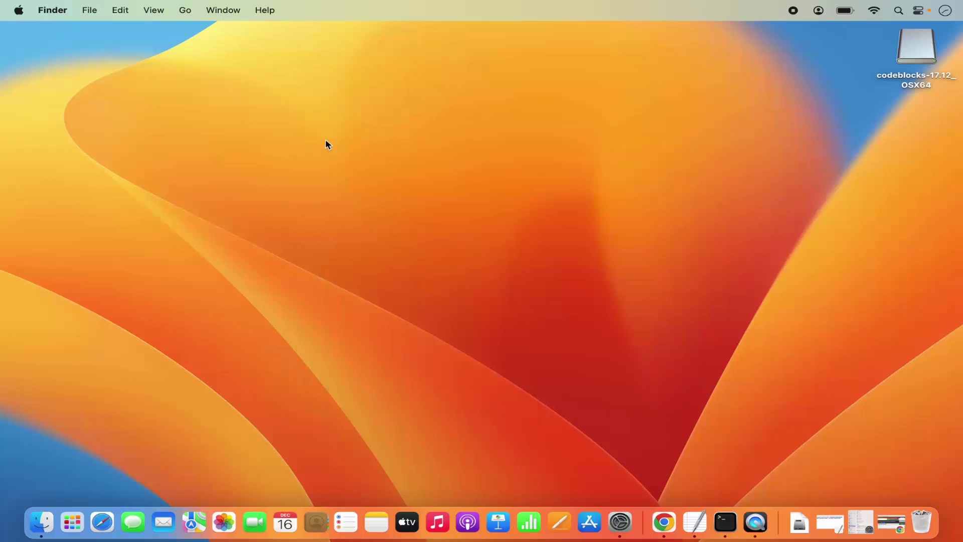
- Launch CodeBlocks from the second page of Launchpad
left_click(72, 522)
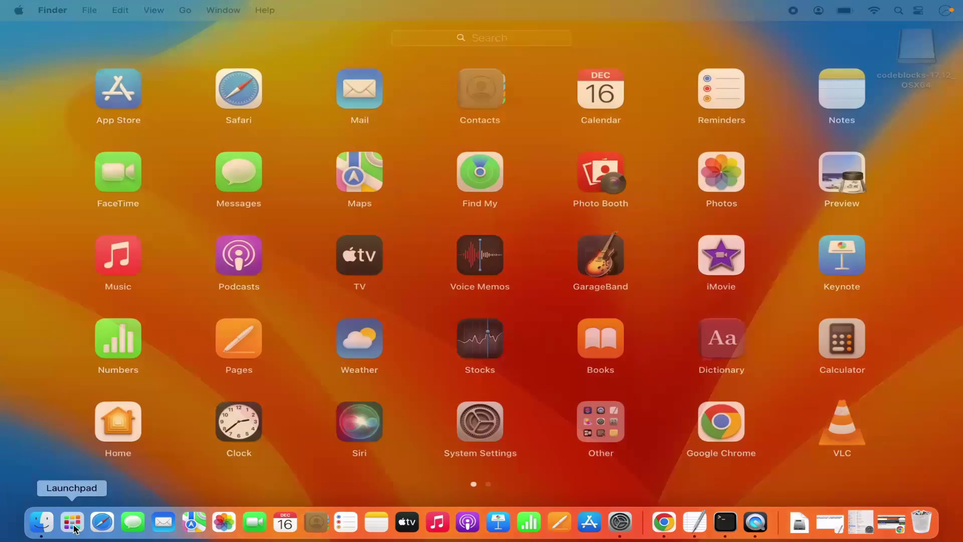
scroll(517, 394, "right", 3)
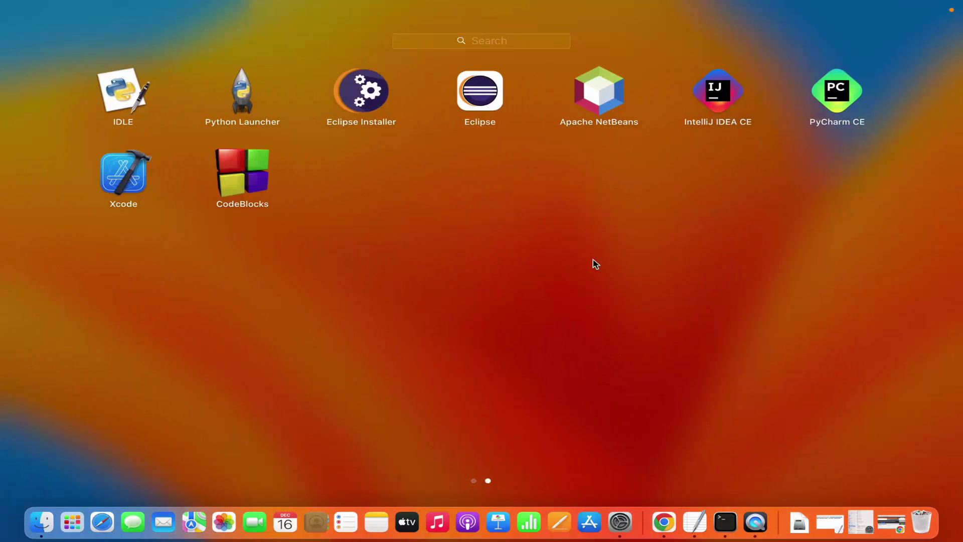
left_click(249, 189)
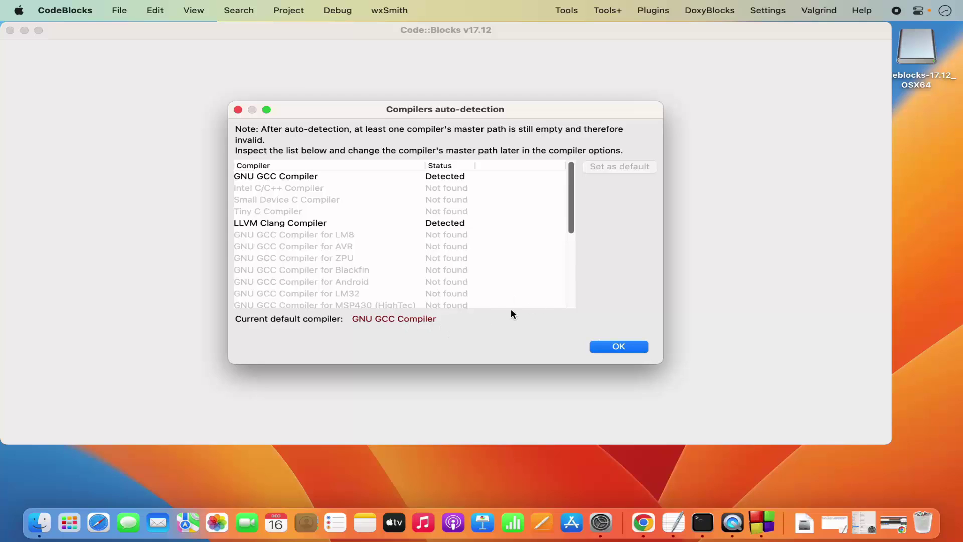
- Select GNU GCC Compiler in the compilers auto-detection list and accept the dialog
left_click(275, 224)
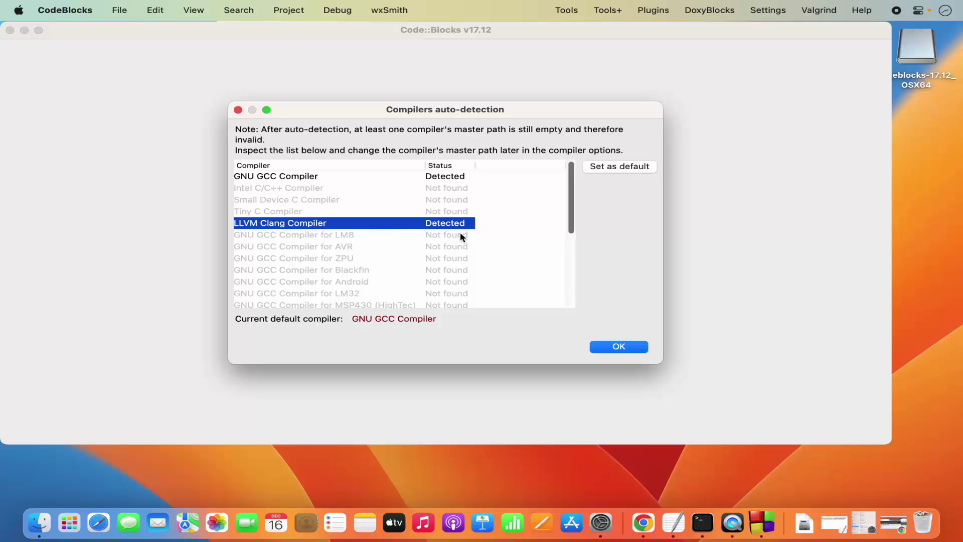
left_click(317, 176)
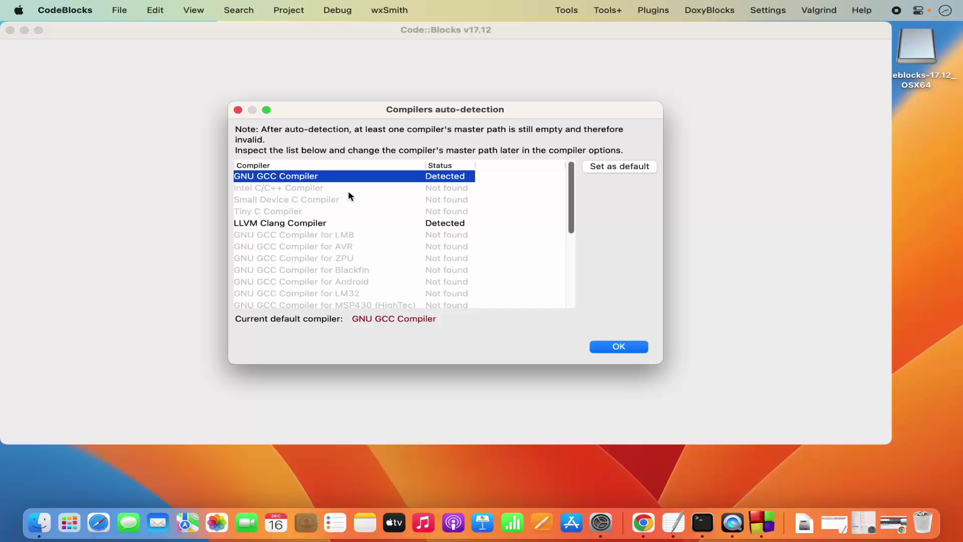
left_click(607, 347)
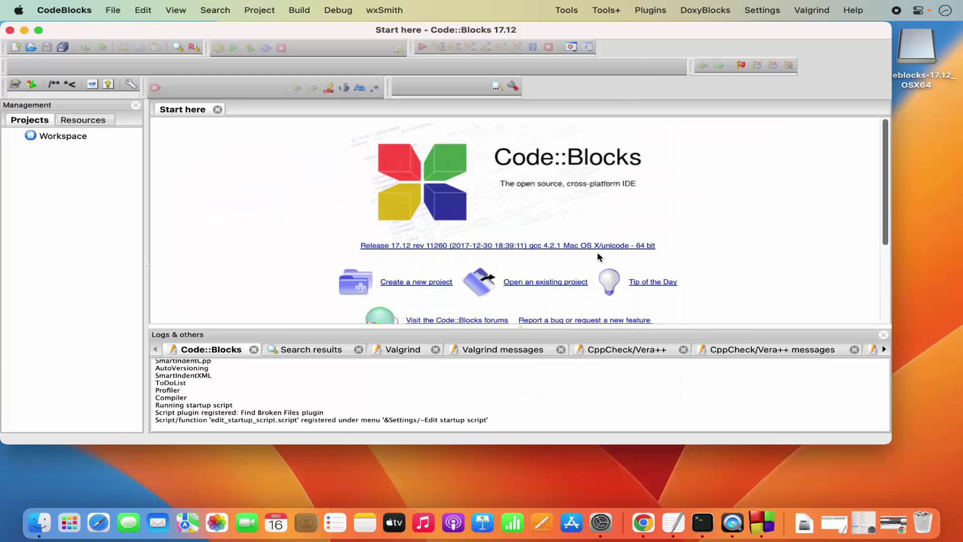
- Enlarge the Code::Blocks window and start a new project from the Console application template
double_click(628, 34)
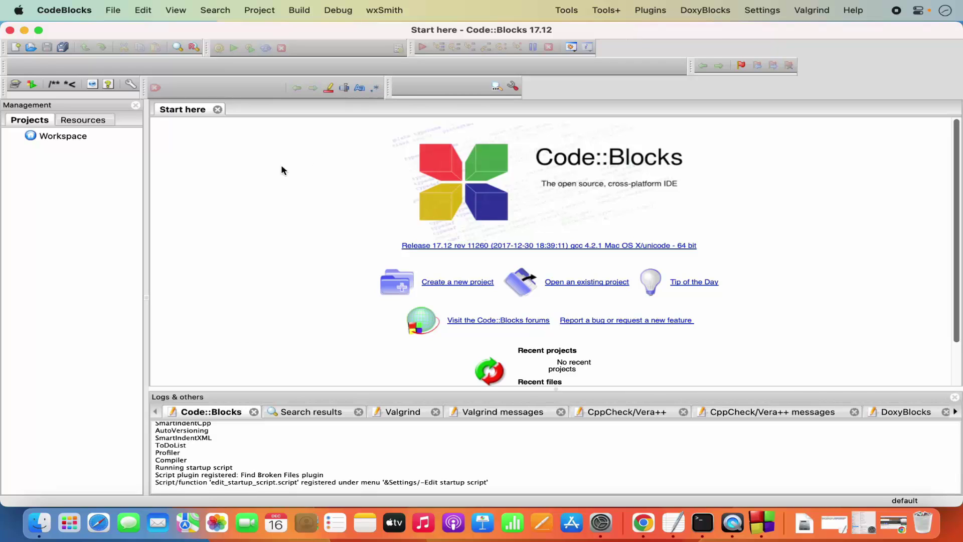
left_click(112, 12)
mouse_move(159, 31)
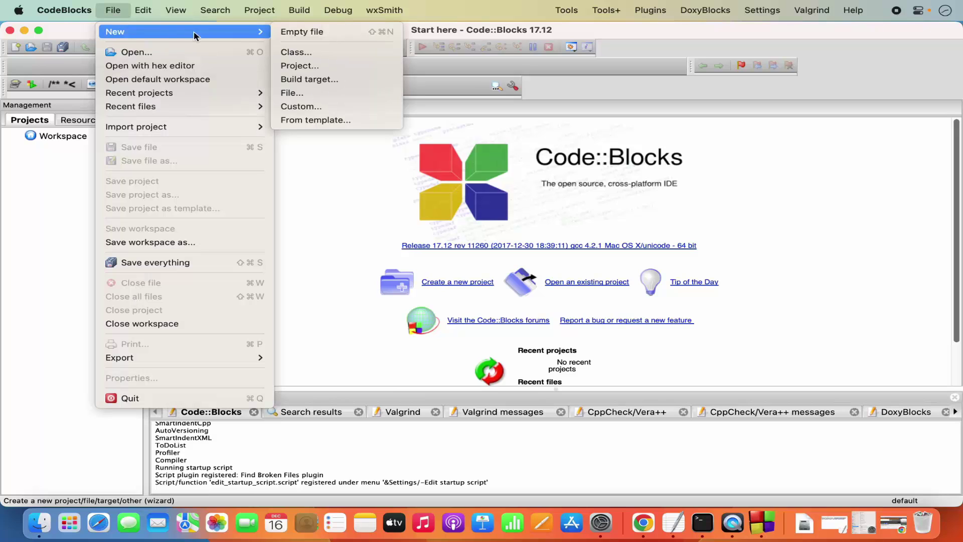
left_click(295, 67)
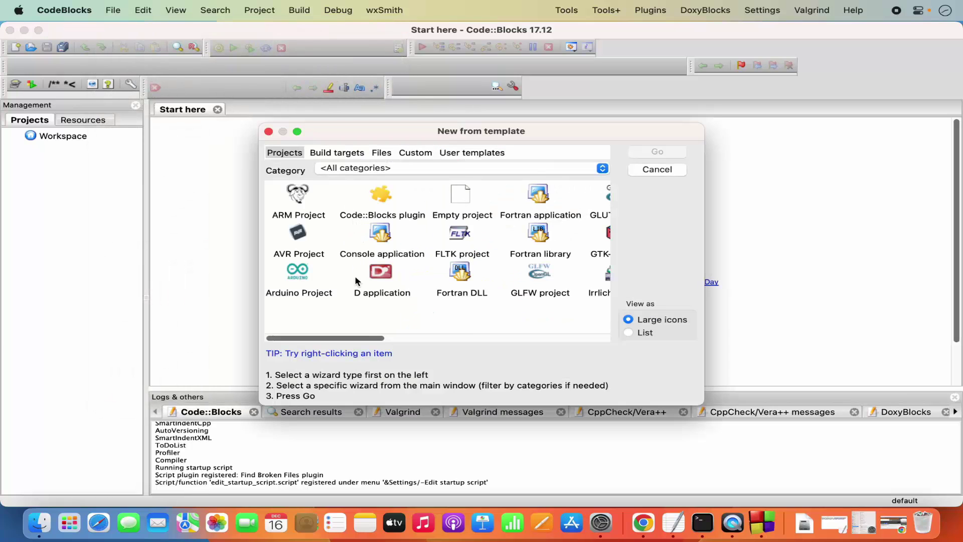
scroll(366, 322, "right", 10)
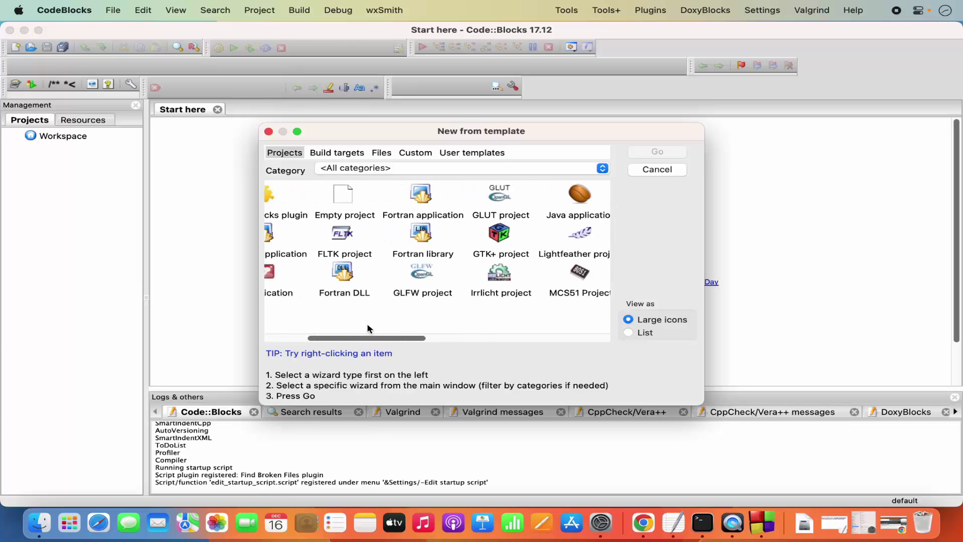
scroll(367, 328, "right", 8)
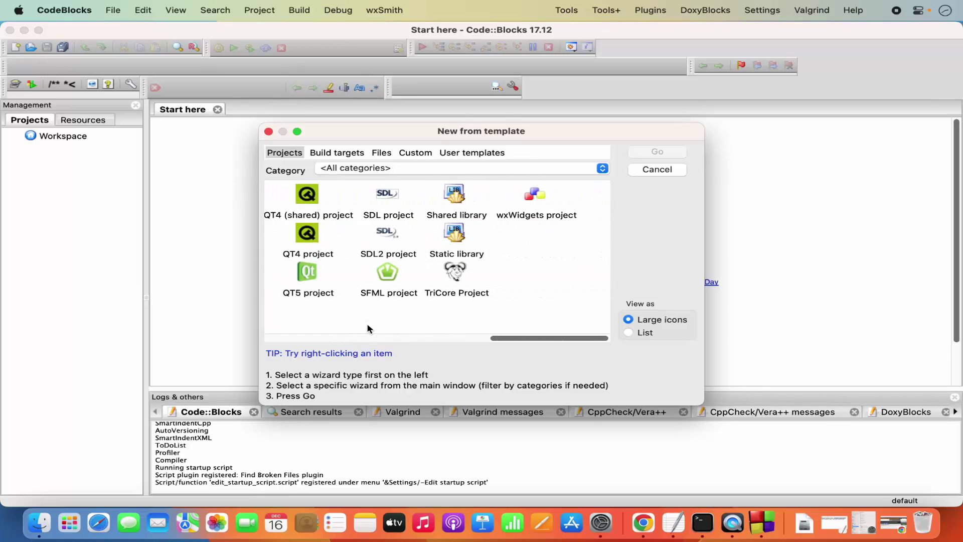
scroll(367, 329, "left", 20)
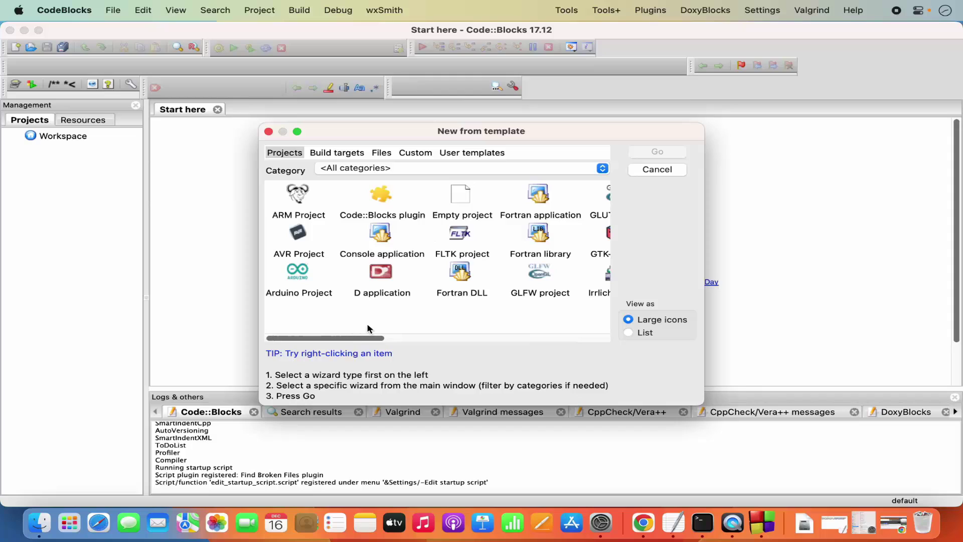
left_click(380, 242)
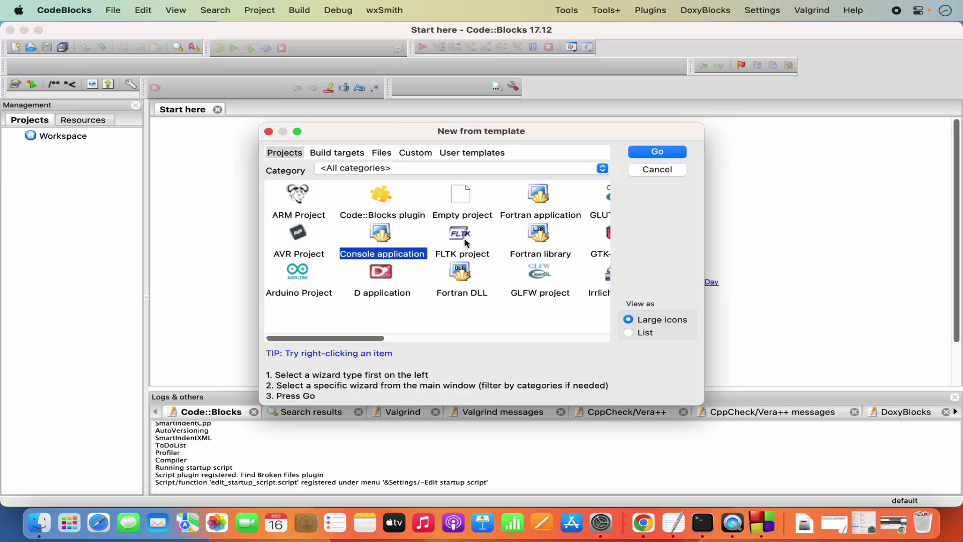
left_click(646, 155)
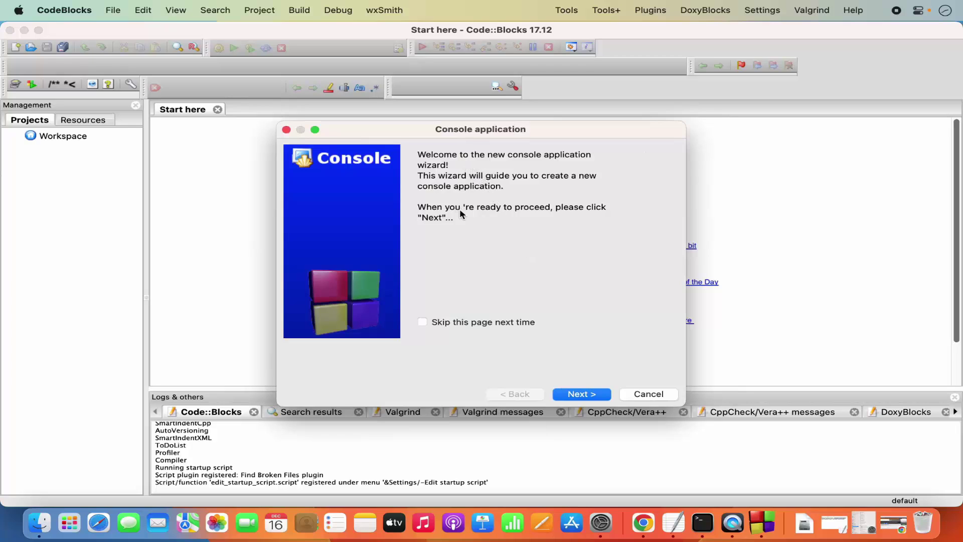
- Pass the wizard's welcome page and select C++ as the language of the console application
left_click(575, 396)
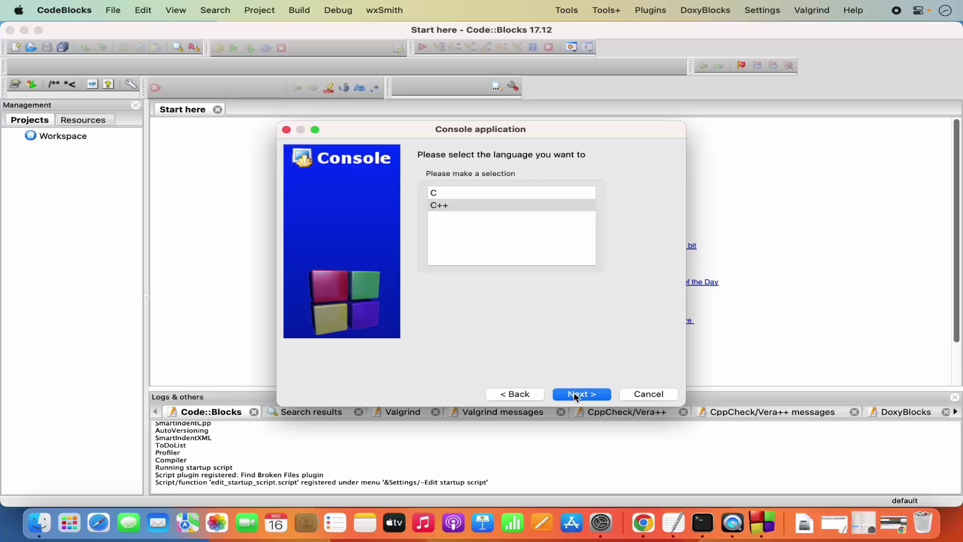
left_click(441, 208)
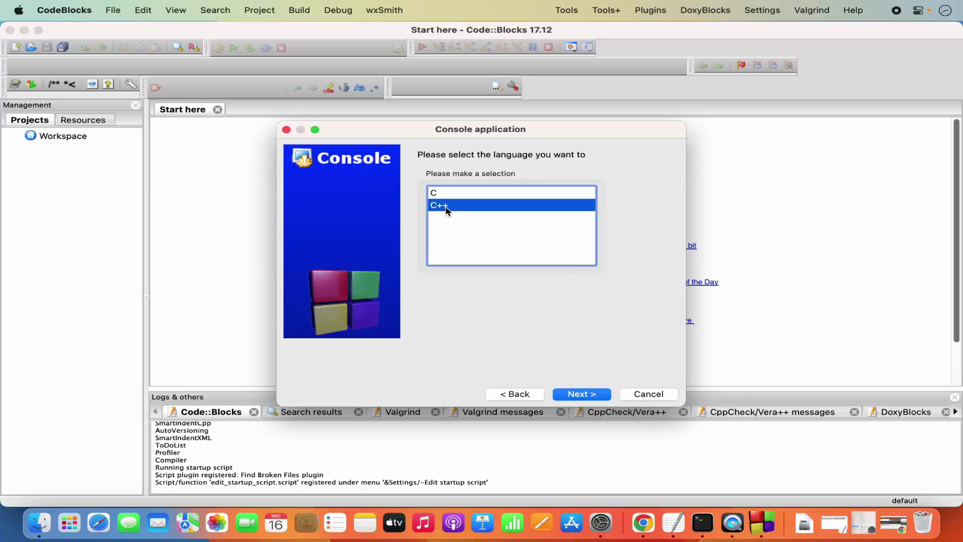
left_click(585, 396)
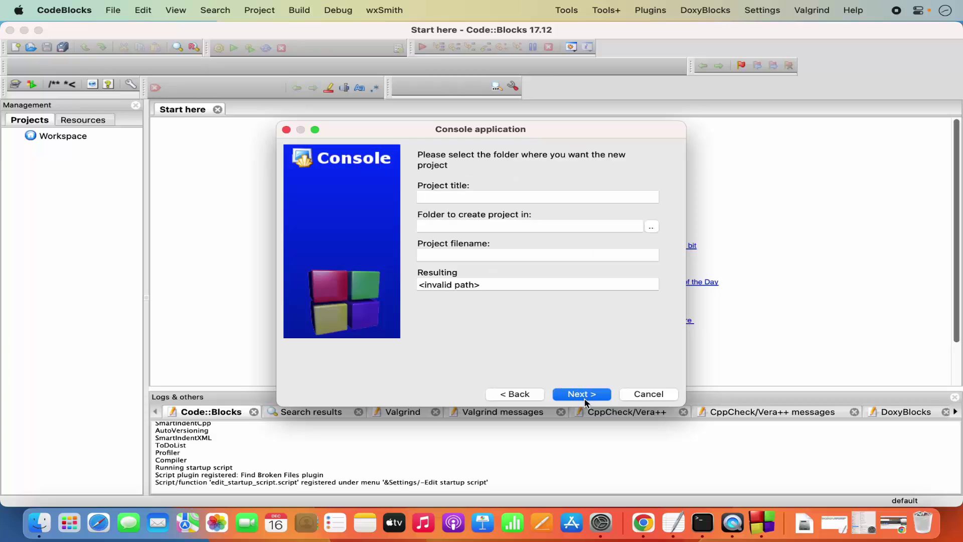
- Title the project HelloWorld and choose the Documents folder as the place to create it
left_click(461, 200)
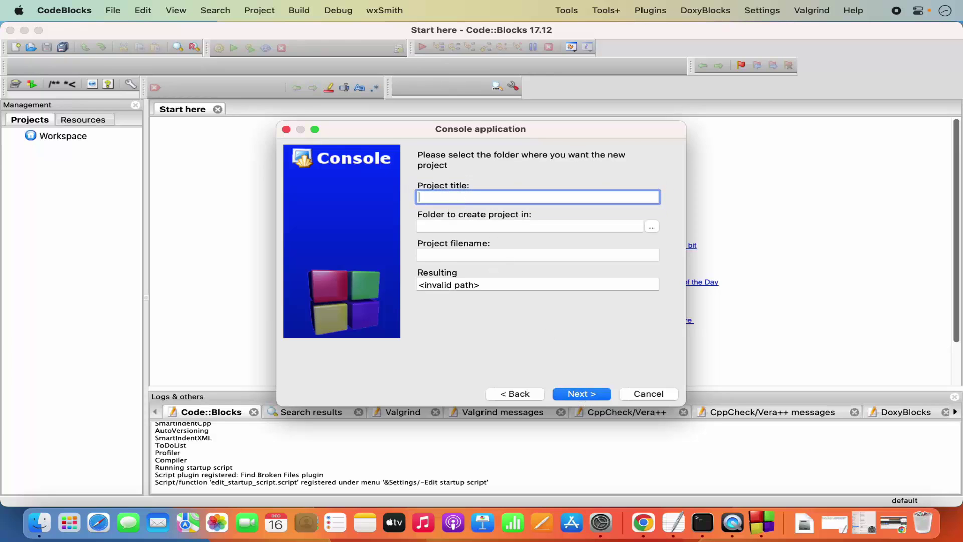
type("HelloWorld")
left_click(651, 227)
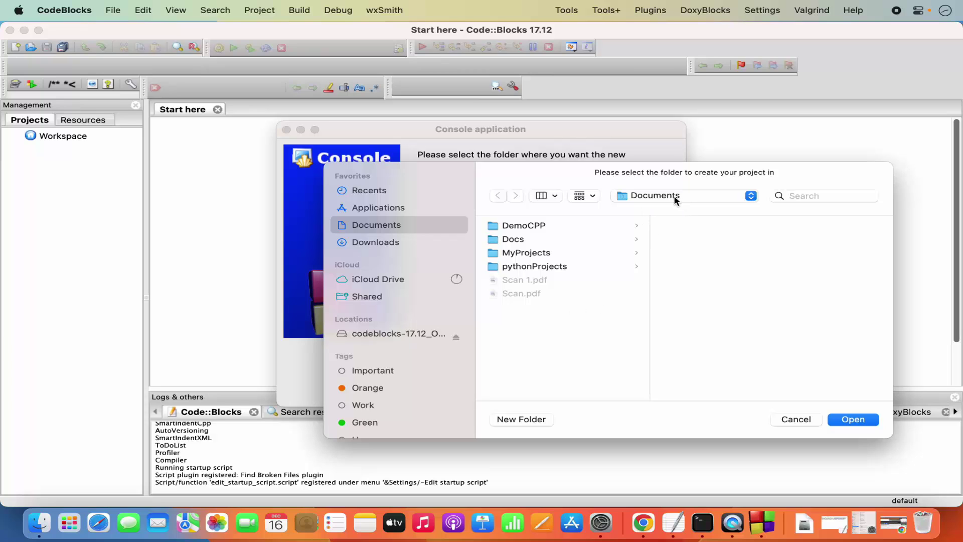
left_click(850, 420)
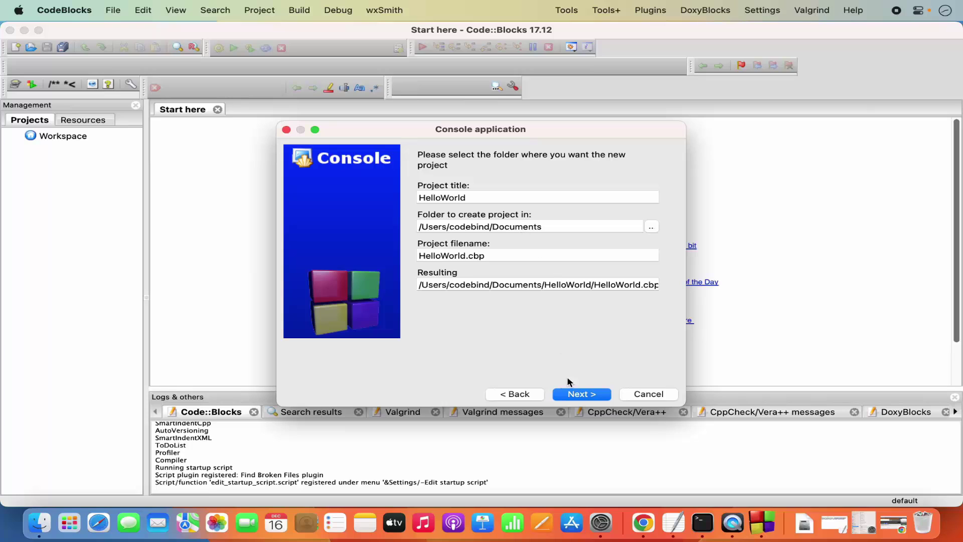
left_click(581, 394)
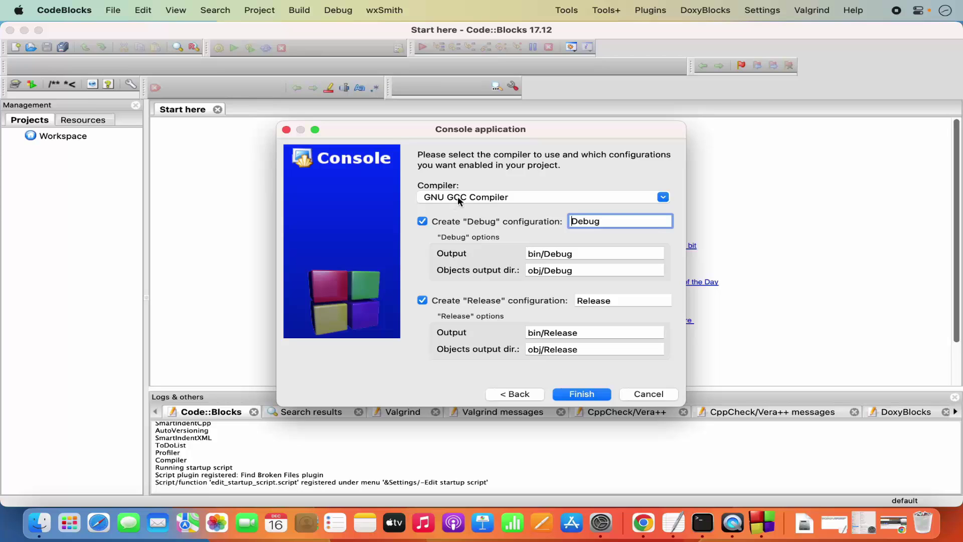
- Keep GNU GCC Compiler with the Debug and Release configurations and finish the console application wizard
left_click(662, 197)
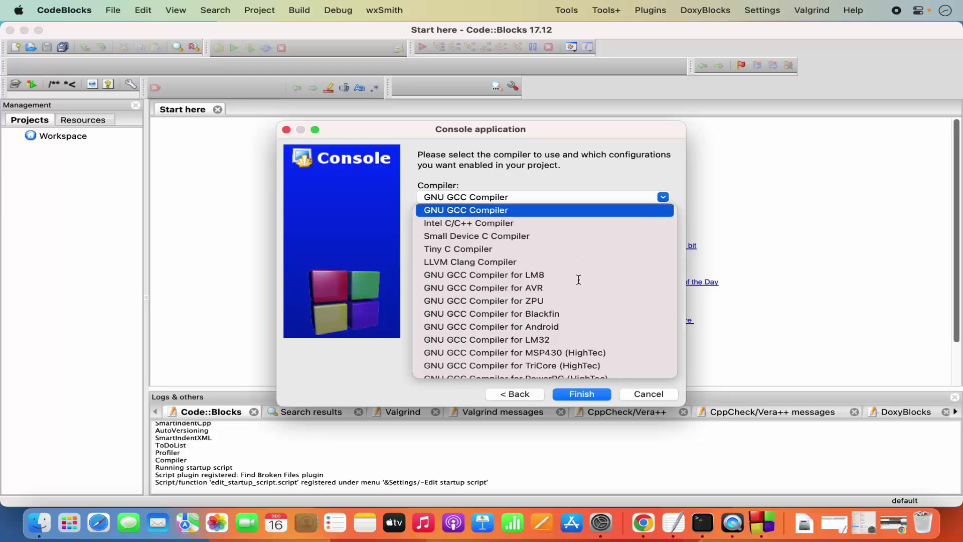
left_click(565, 188)
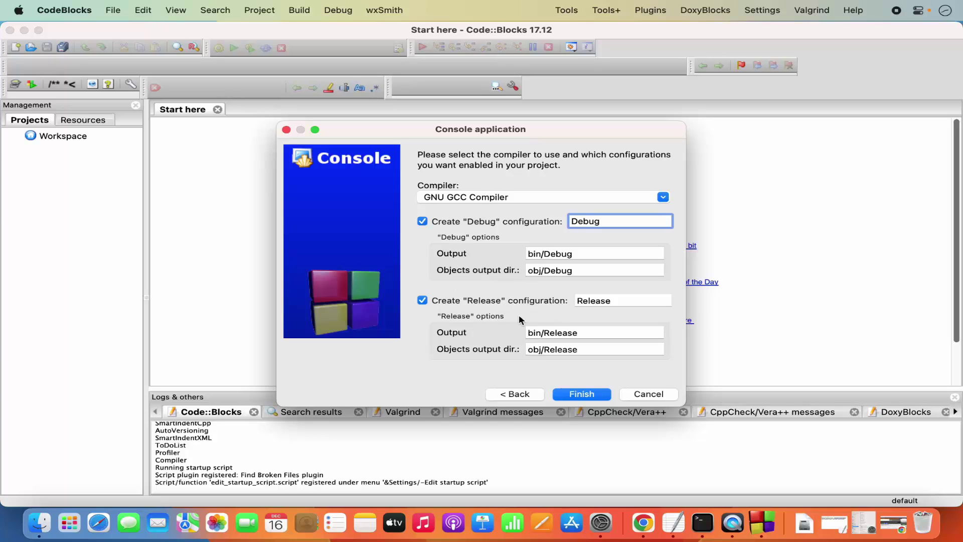
left_click(573, 397)
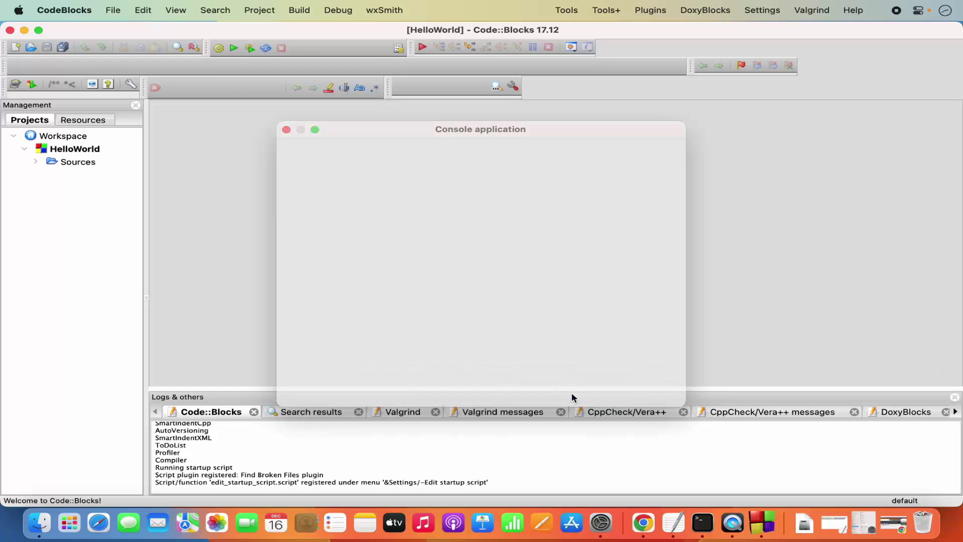
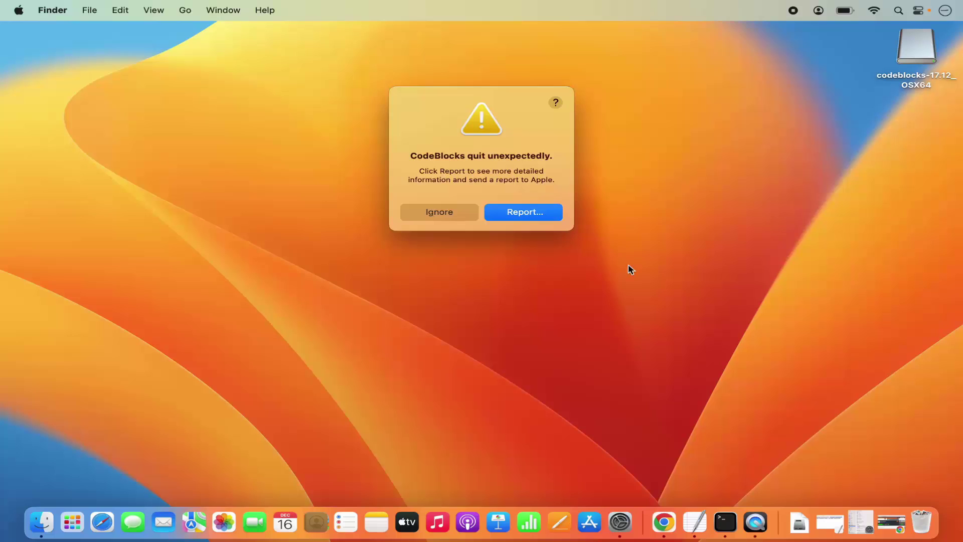
- Ignore the crash report, relaunch CodeBlocks from Launchpad, accepting the compilers auto-detection dialog, and enlarge its window
left_click(614, 208)
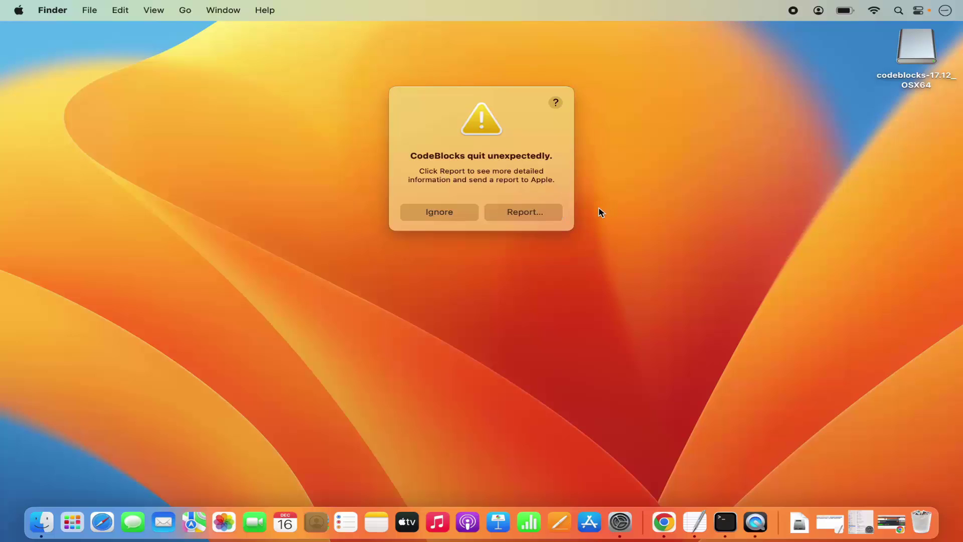
left_click(432, 214)
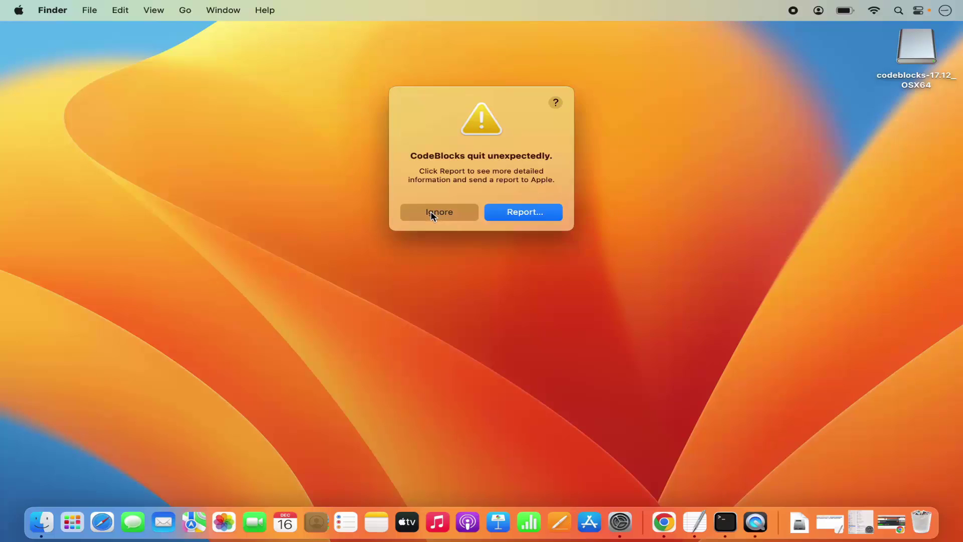
left_click(73, 522)
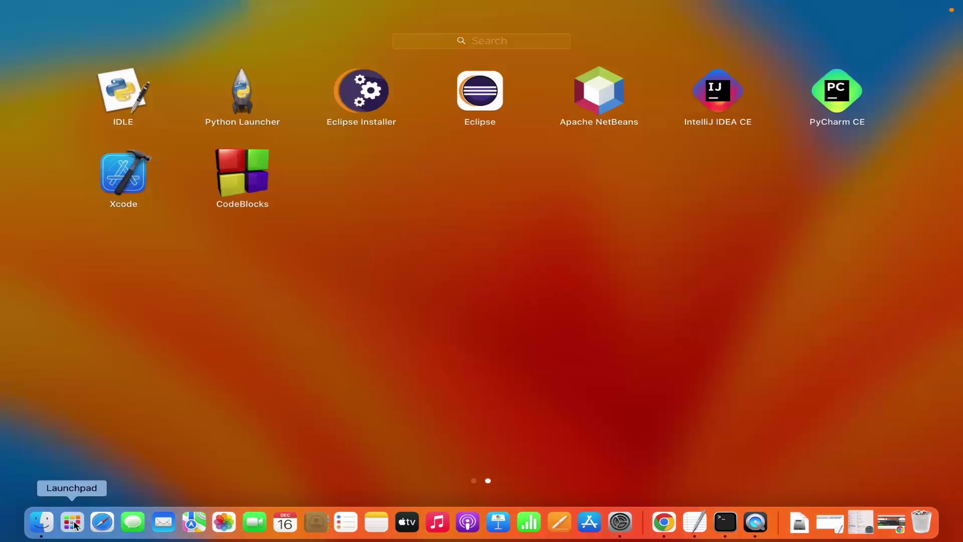
left_click(243, 180)
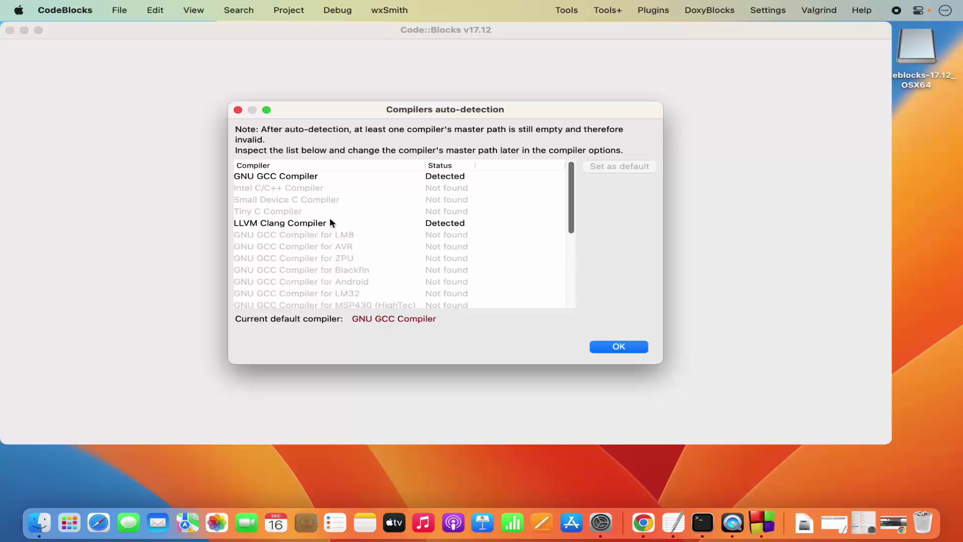
left_click(618, 347)
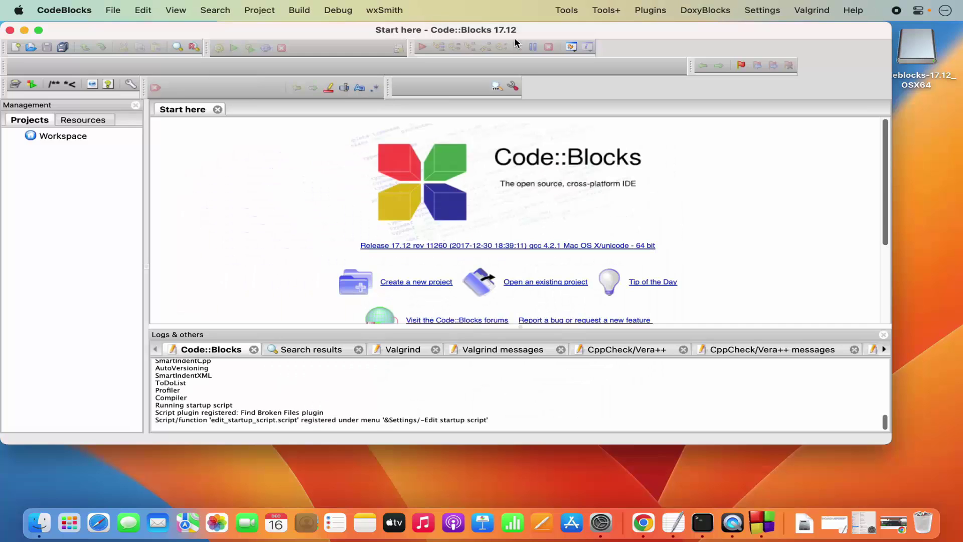
double_click(516, 31)
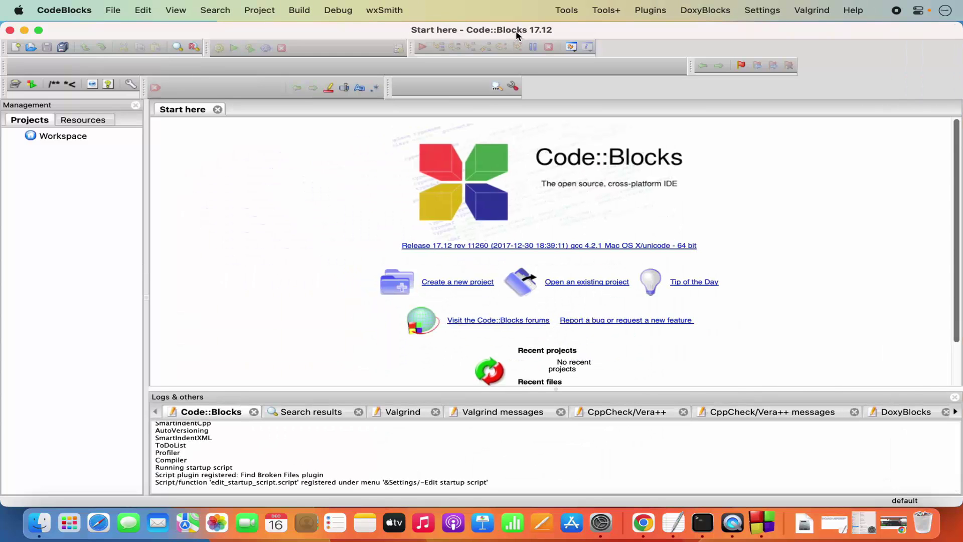
- Disable the Code completion plugin in the plugin manager and close the dialog
left_click(647, 11)
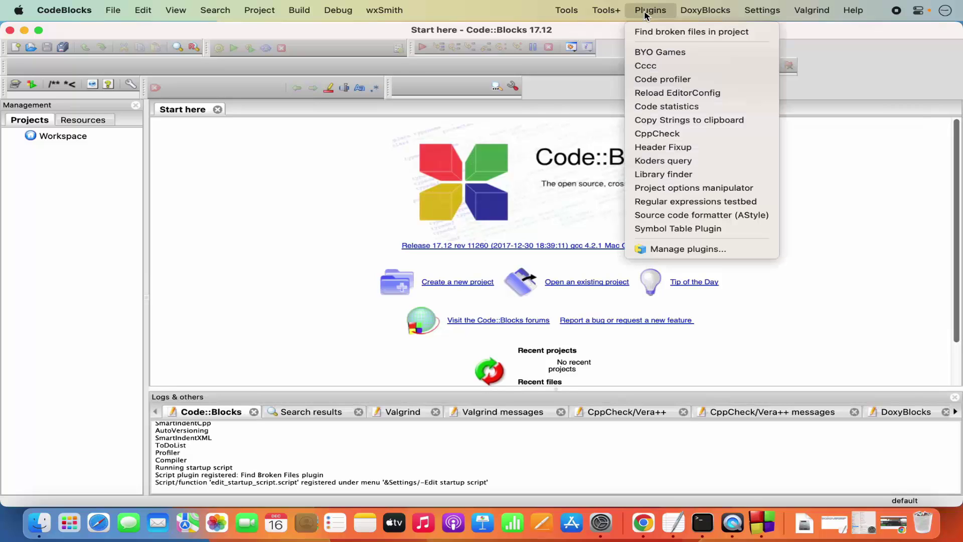
left_click(667, 249)
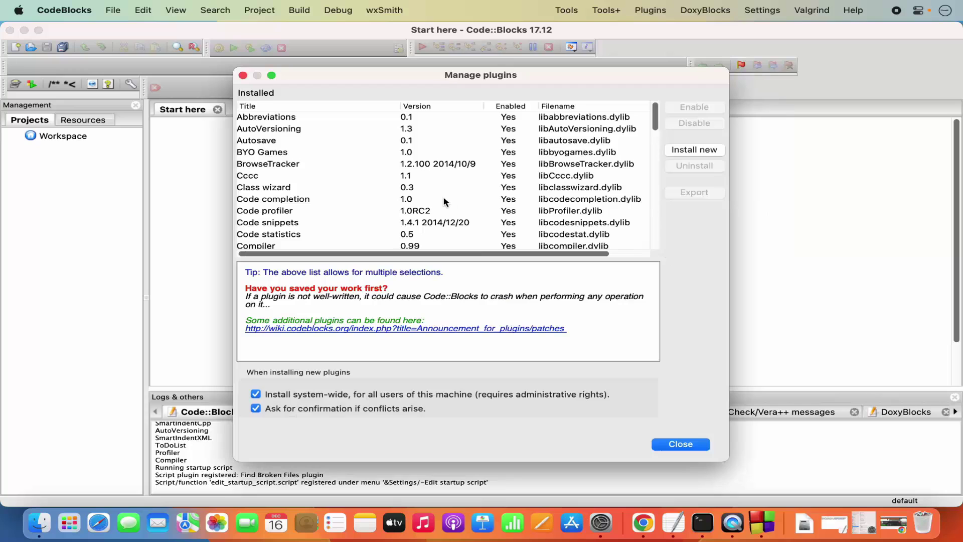
left_click(283, 200)
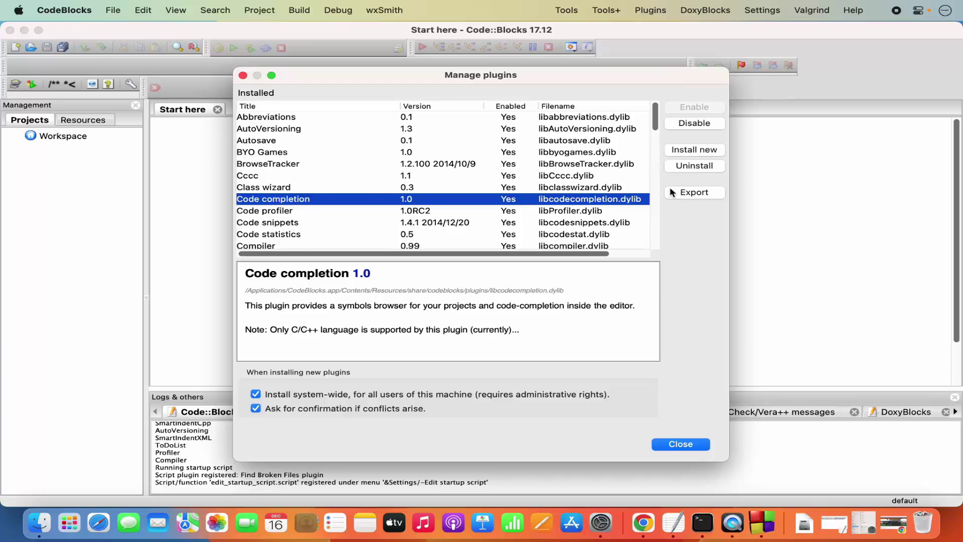
left_click(691, 125)
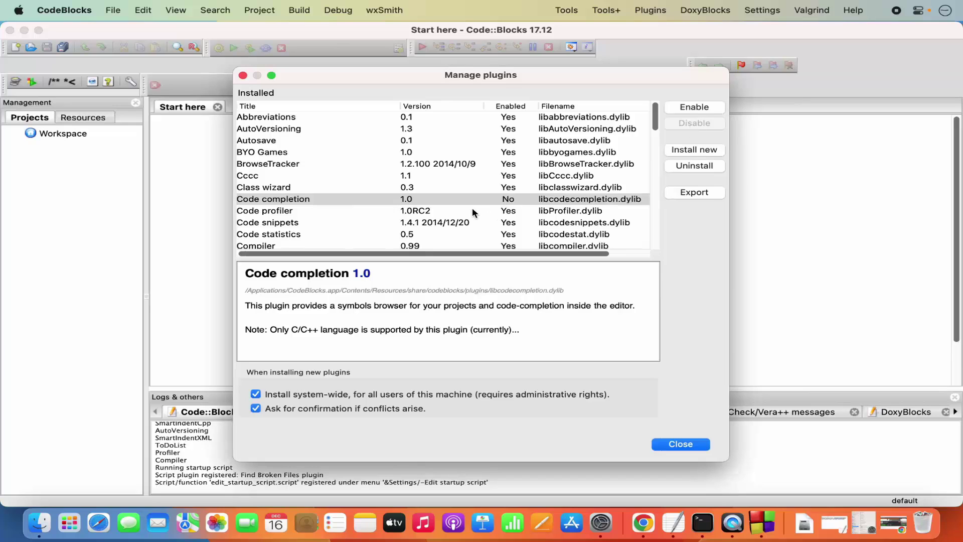
left_click(320, 210)
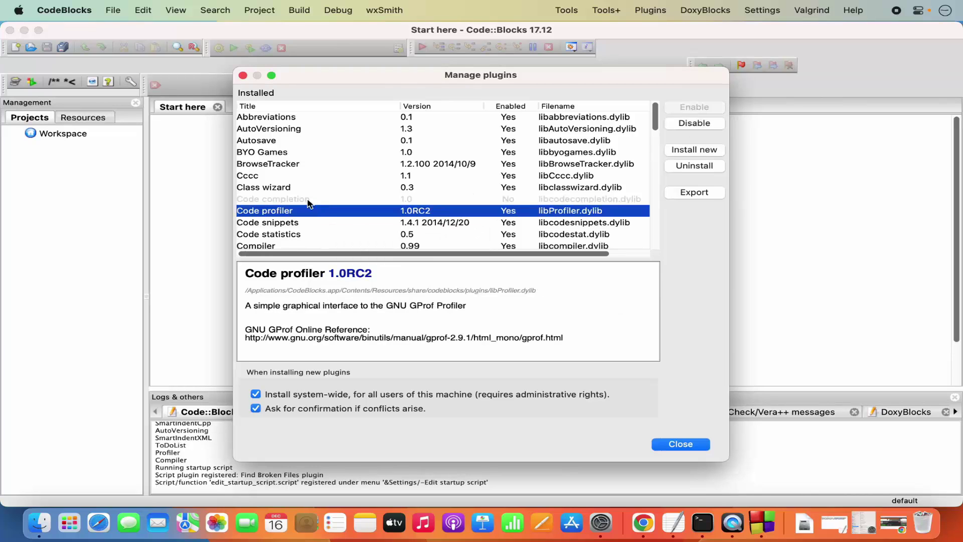
left_click(301, 200)
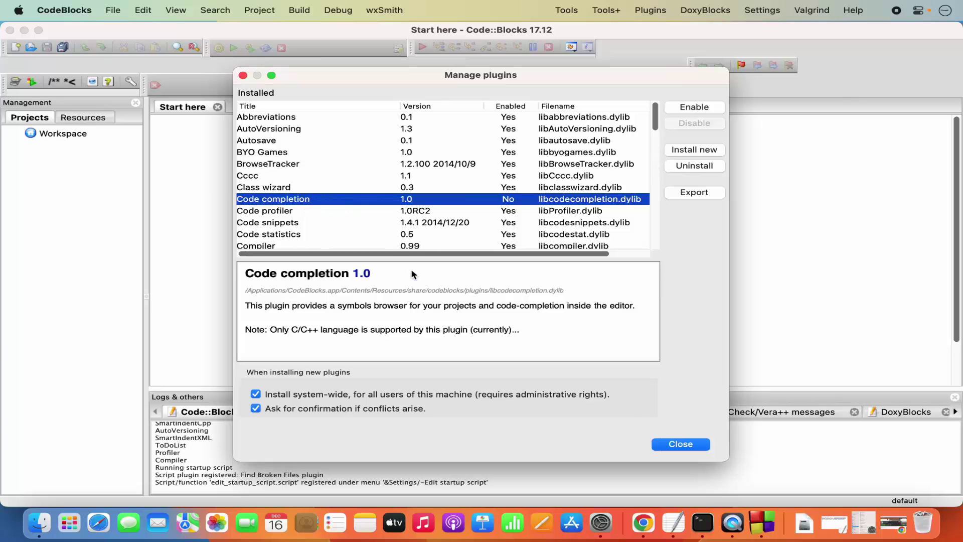
left_click(666, 446)
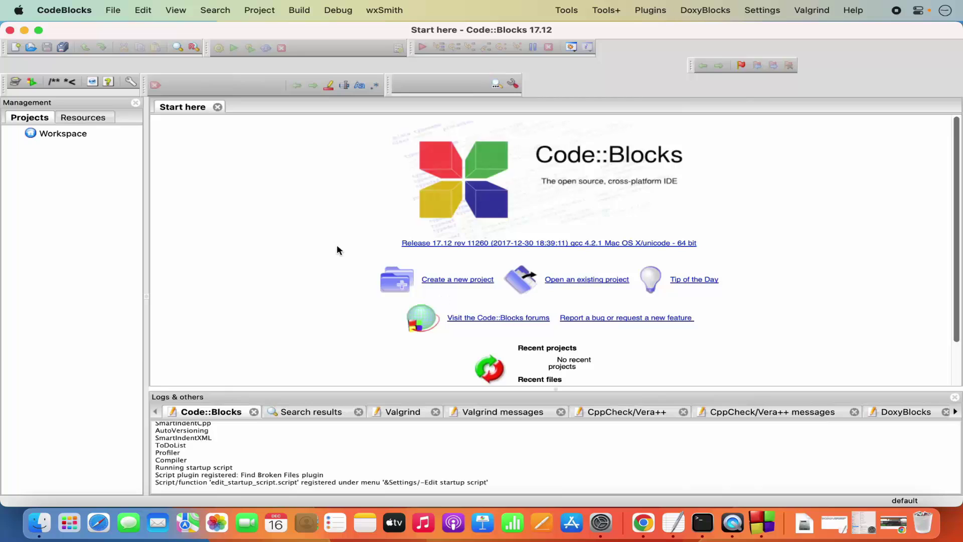
- Open the existing project file HelloWorld.cbp from the HelloWorld folder
left_click(115, 11)
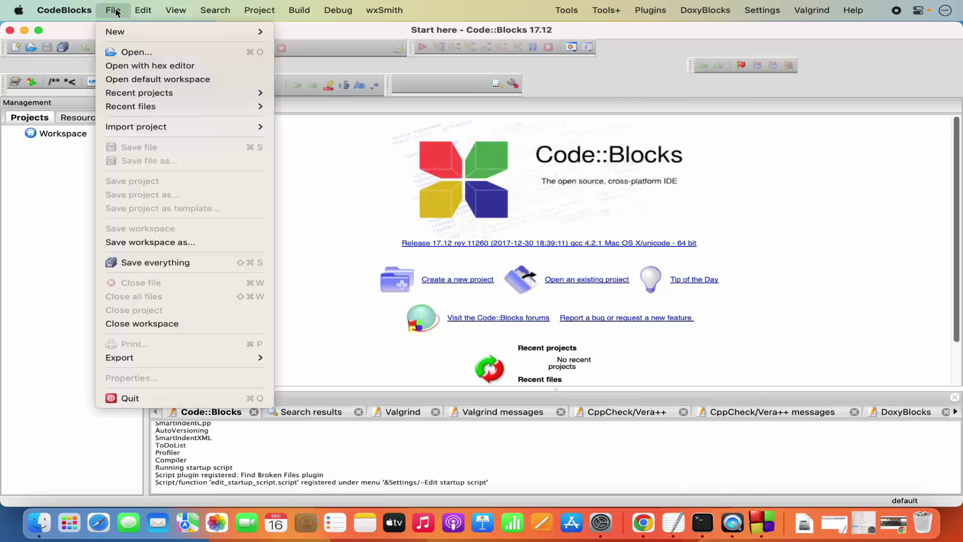
left_click(133, 52)
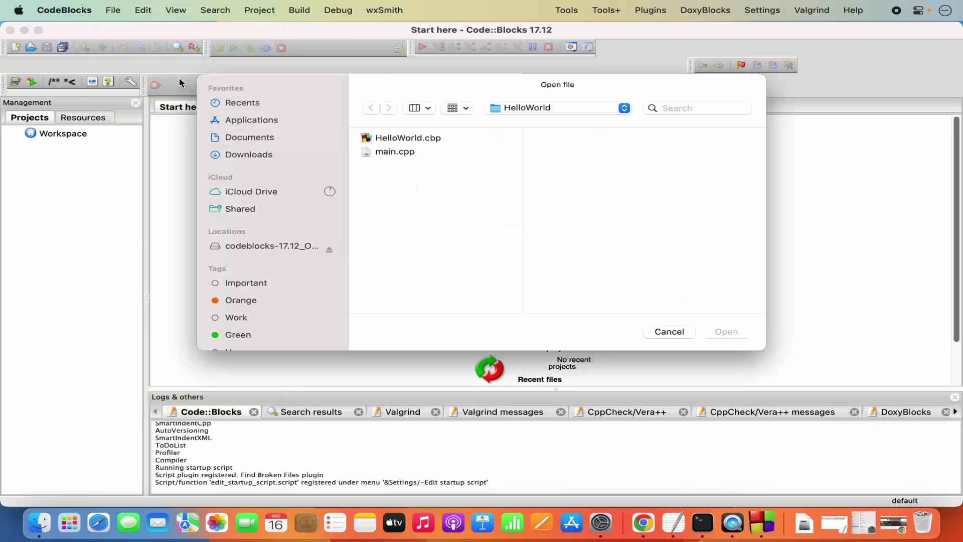
left_click(385, 143)
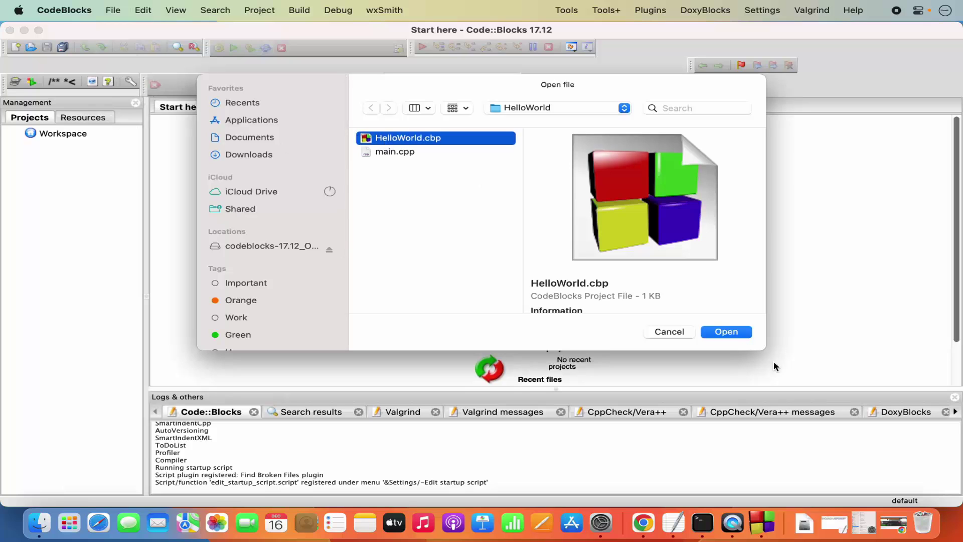
left_click(727, 332)
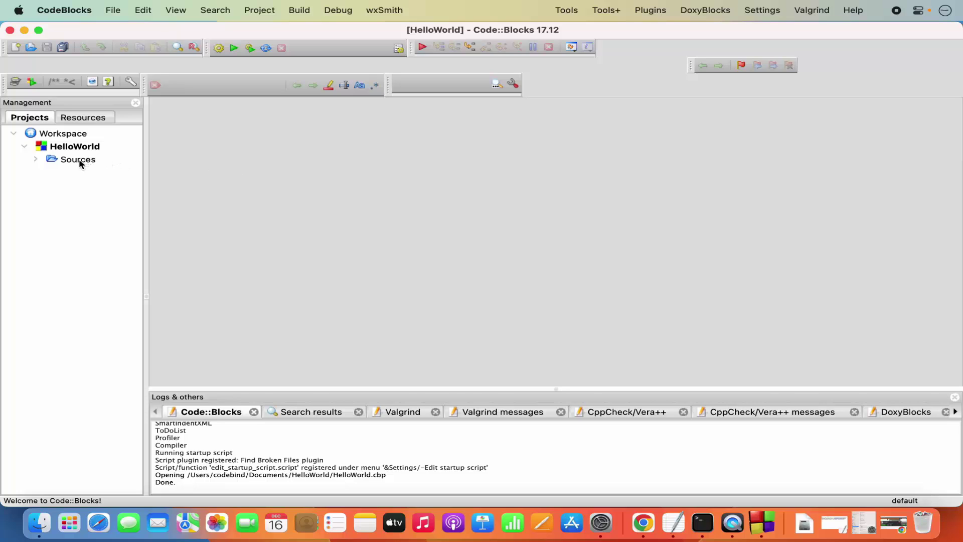
- Expand the project's Sources folder and open main.cpp in the editor to review its code
left_click(35, 160)
left_click(83, 176)
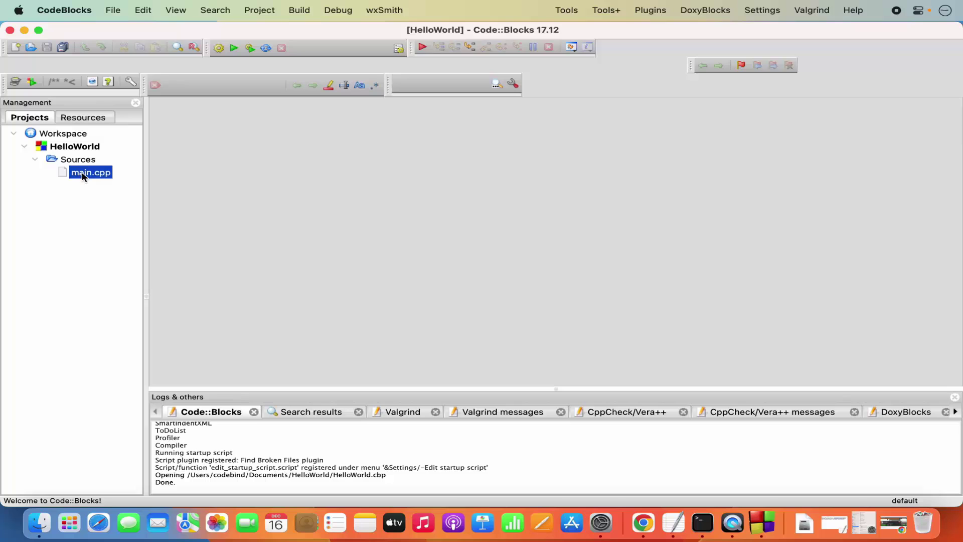
double_click(83, 172)
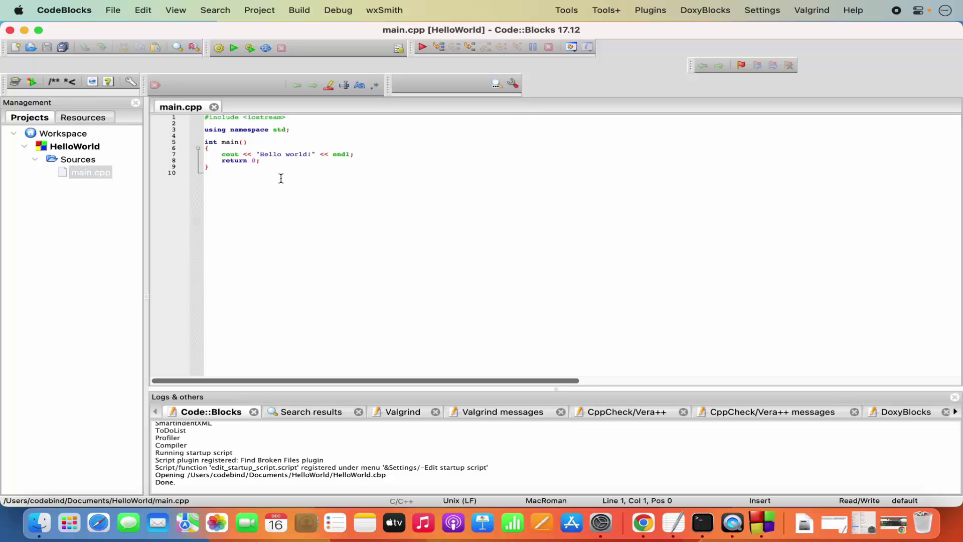
key("super+a")
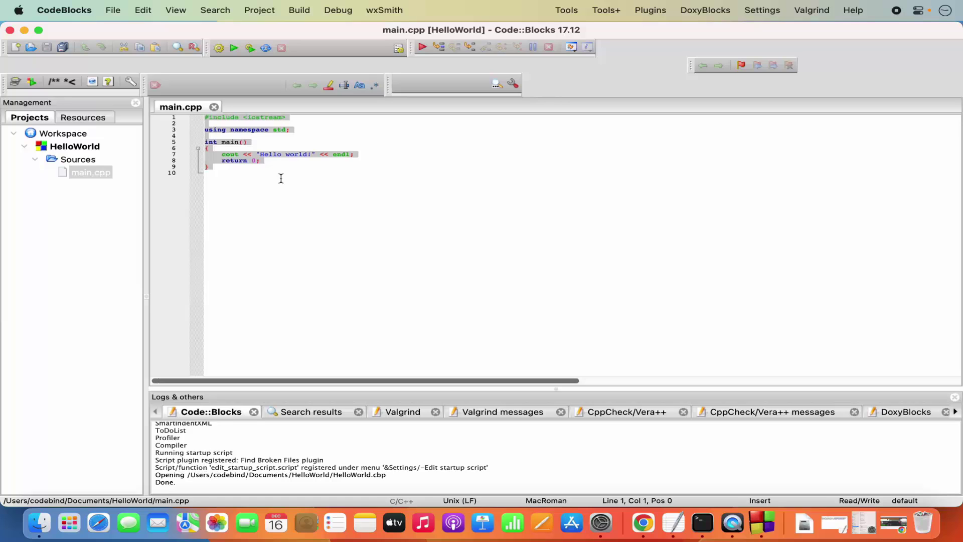
left_click(281, 178)
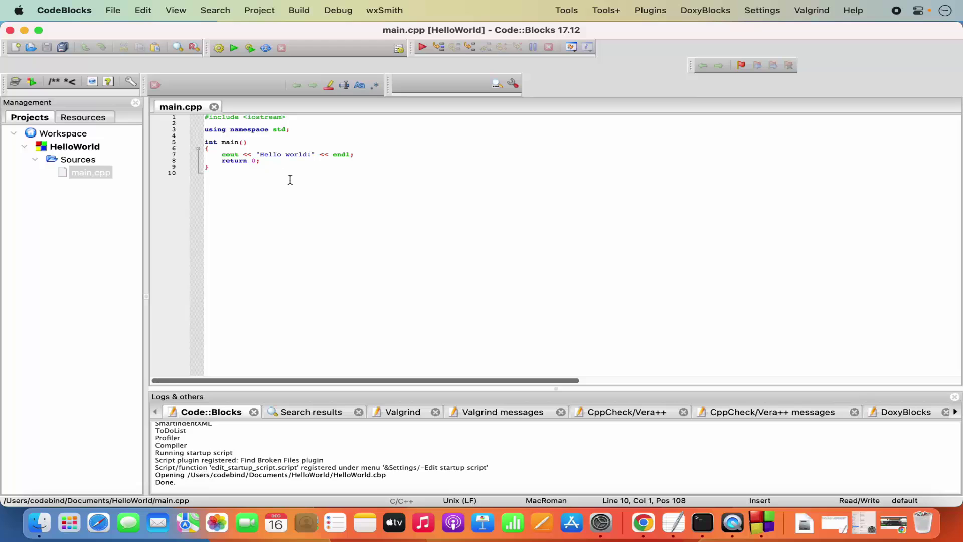
- Build and run the HelloWorld project, allowing CodeBlocks to control Terminal, and close the Terminal window it opens after checking the output
left_click(219, 48)
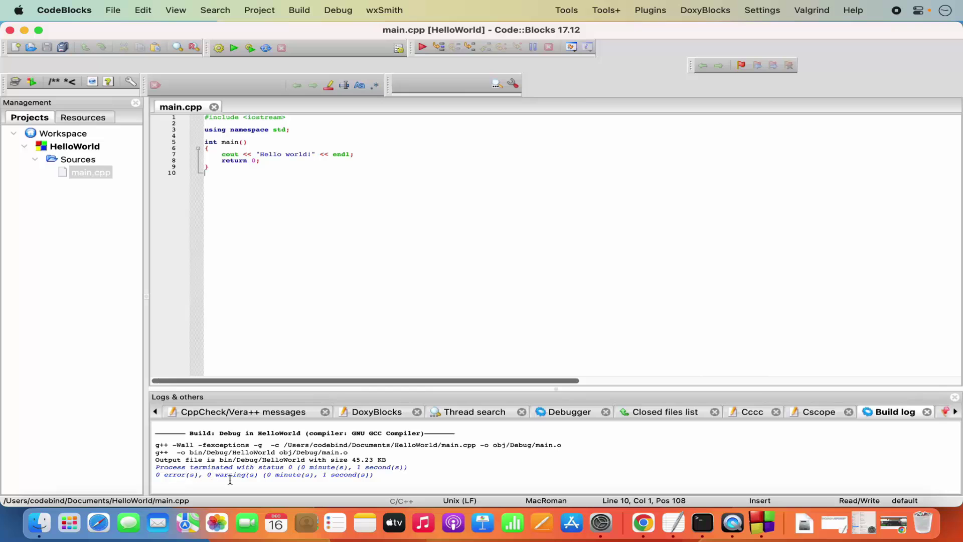
left_click(234, 49)
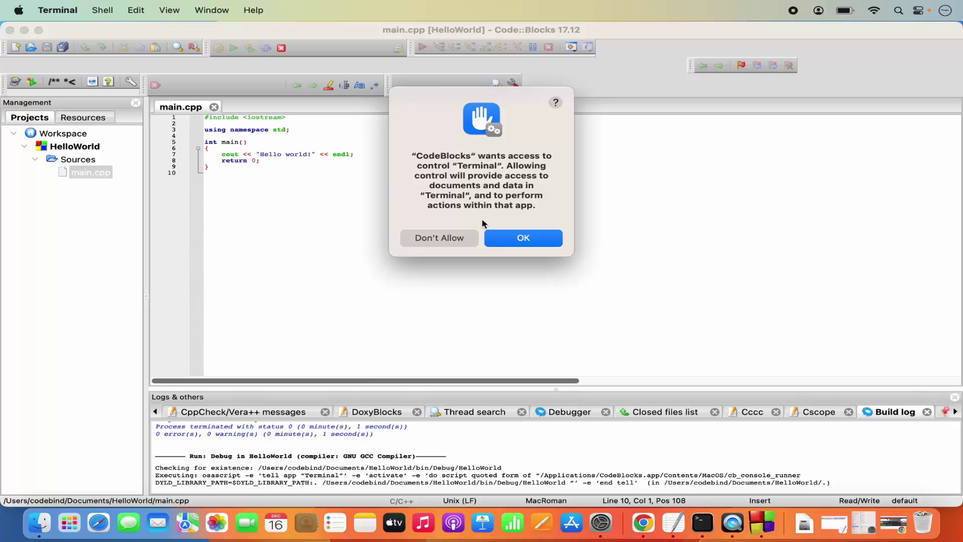
left_click(505, 240)
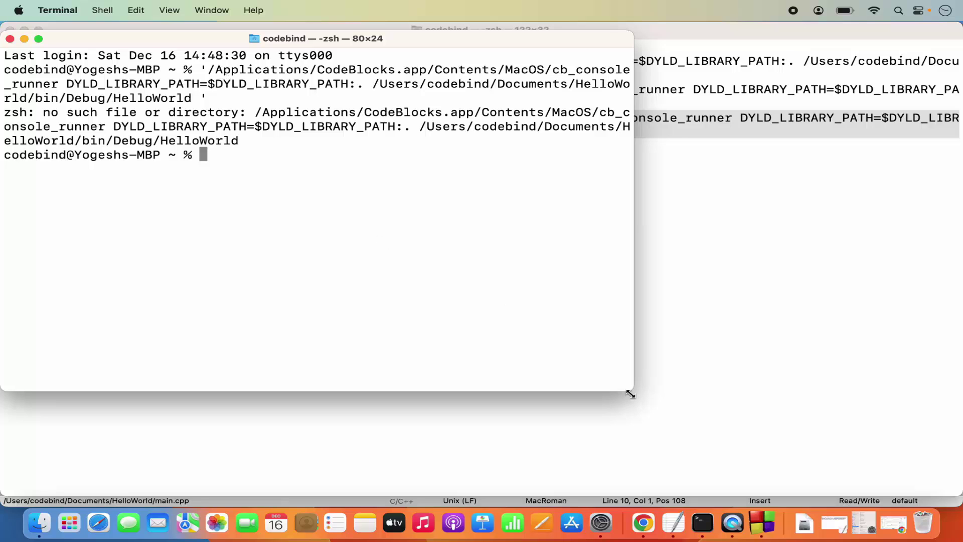
left_click_drag(630, 394, 710, 452)
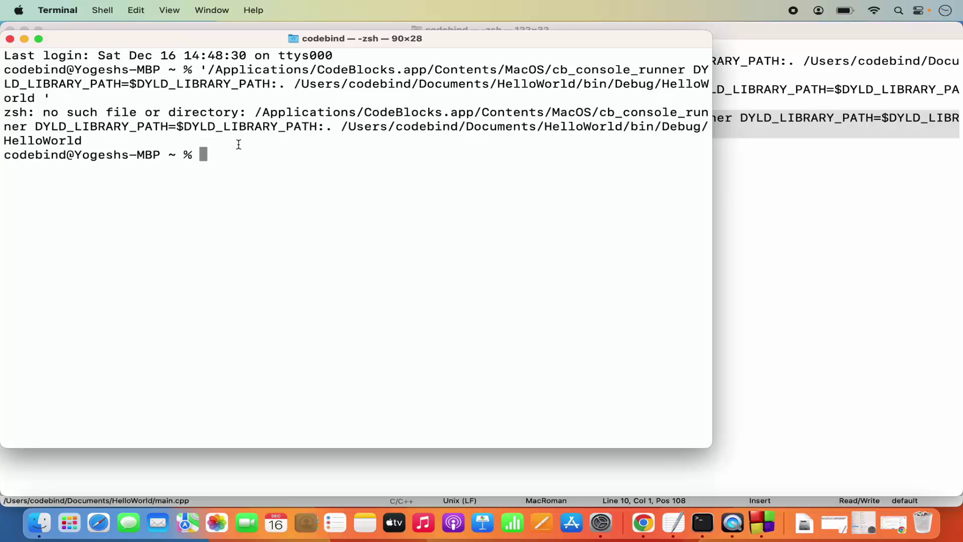
left_click(11, 39)
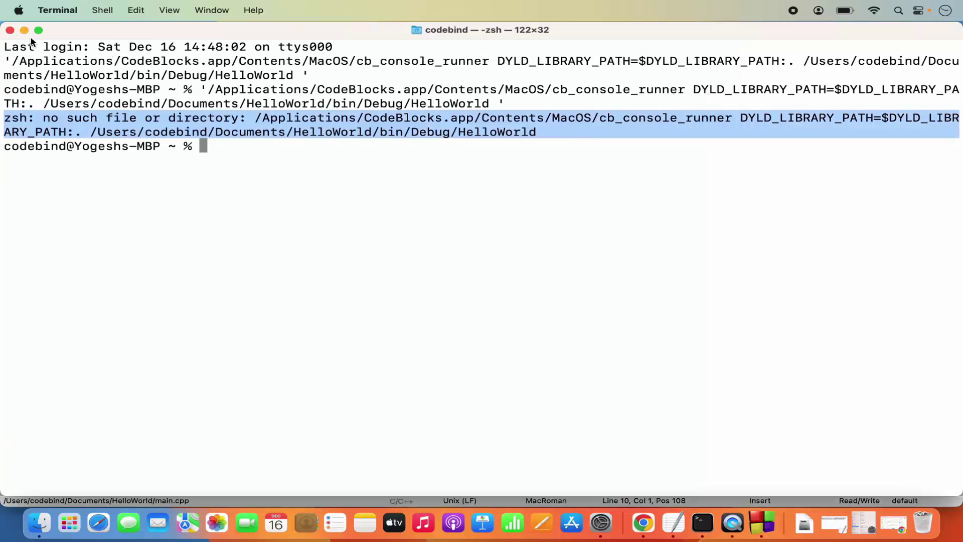
- Switch back to CodeBlocks, open the general environment settings and compare the terminal launch command with the one noted in TextEdit
left_click(762, 522)
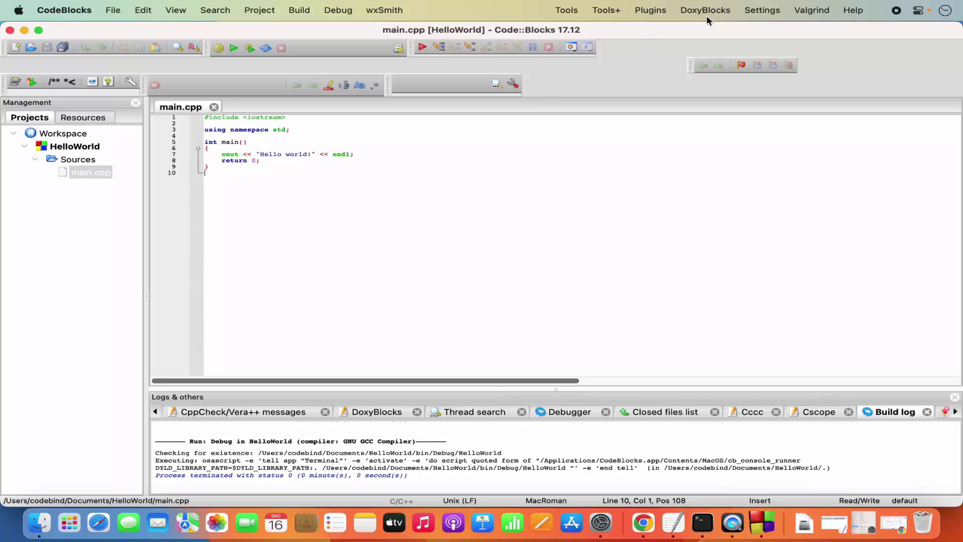
left_click(758, 12)
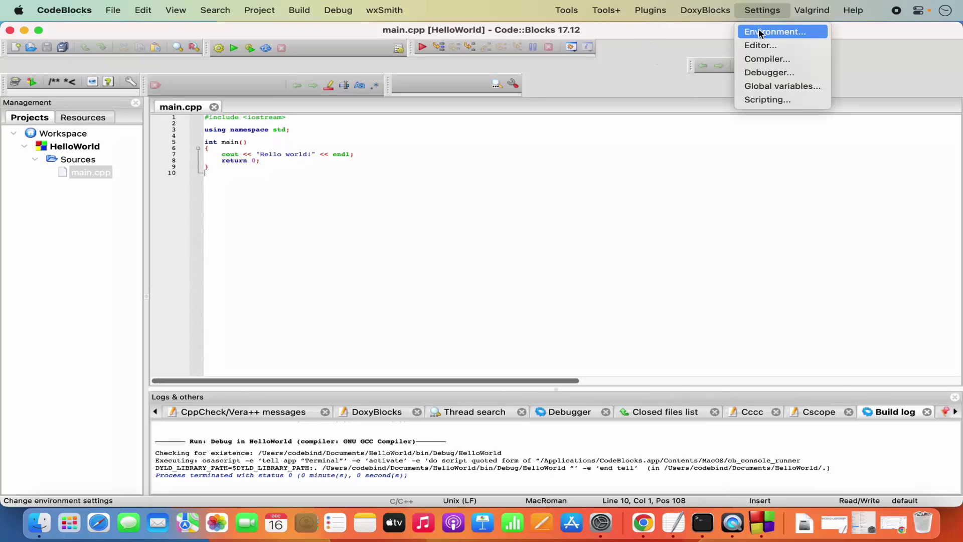
left_click(758, 31)
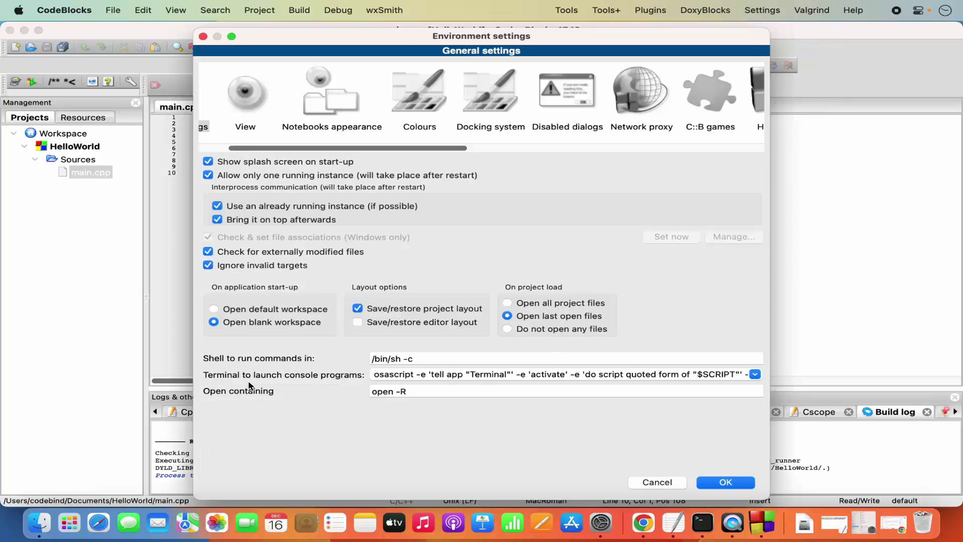
double_click(391, 376)
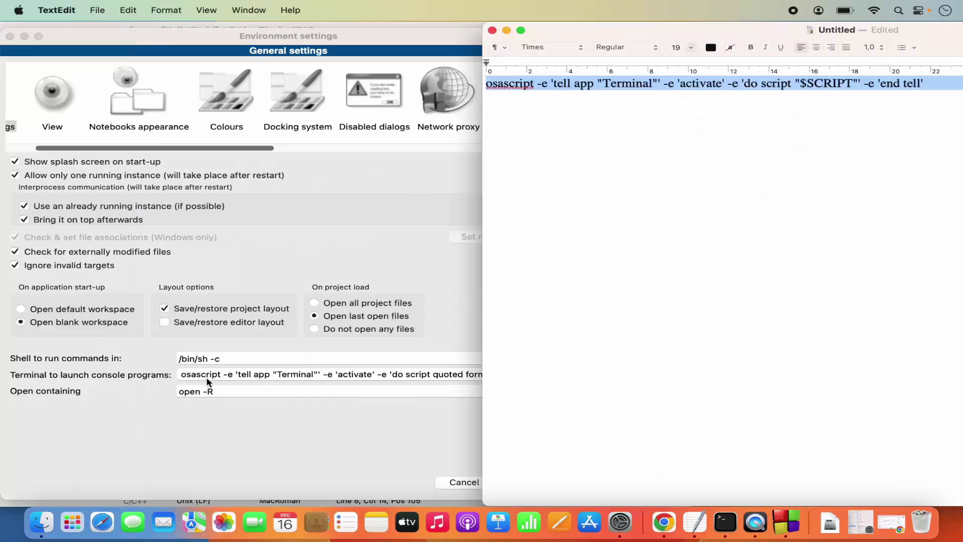
left_click(207, 378)
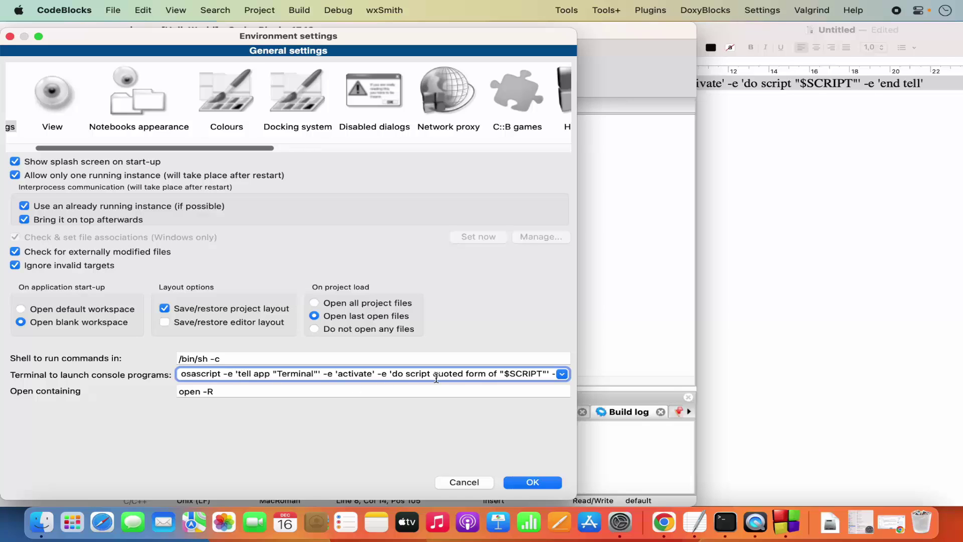
left_click(787, 213)
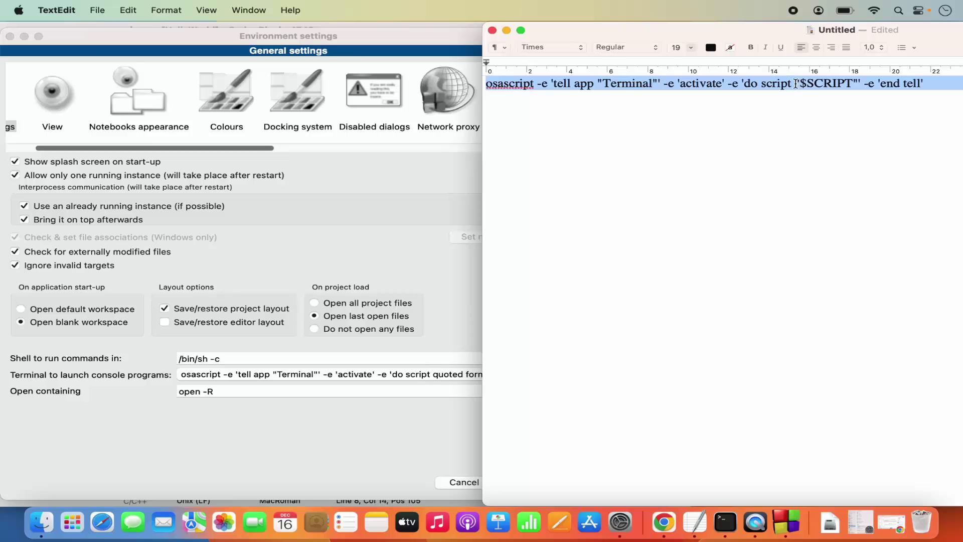
- Remove "quoted form of" before "$SCRIPT" in the command that launches console programs, check it against the TextEdit note and save the environment settings
left_click(455, 374)
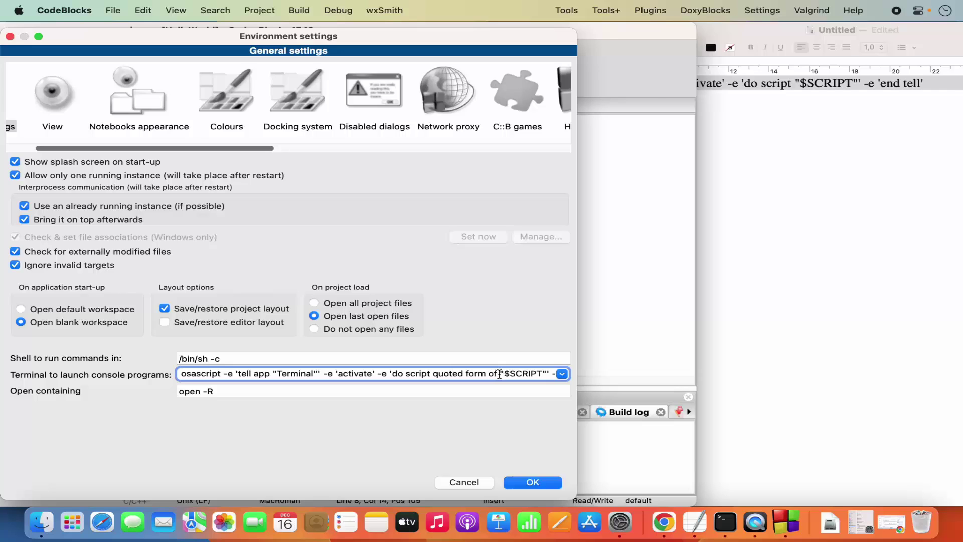
key("BackSpace")
key("BackSpace")
key("BackSpace")
key("BackSpace")
key("BackSpace")
key("BackSpace")
key("BackSpace")
key("BackSpace")
key("BackSpace")
key("BackSpace")
key("BackSpace")
key("BackSpace")
key("BackSpace")
key("BackSpace")
key("BackSpace")
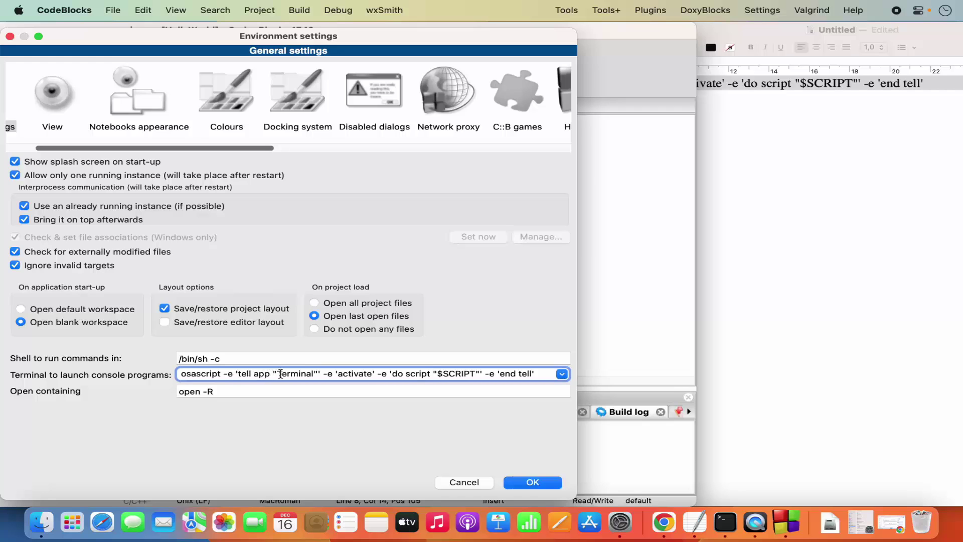
left_click(757, 319)
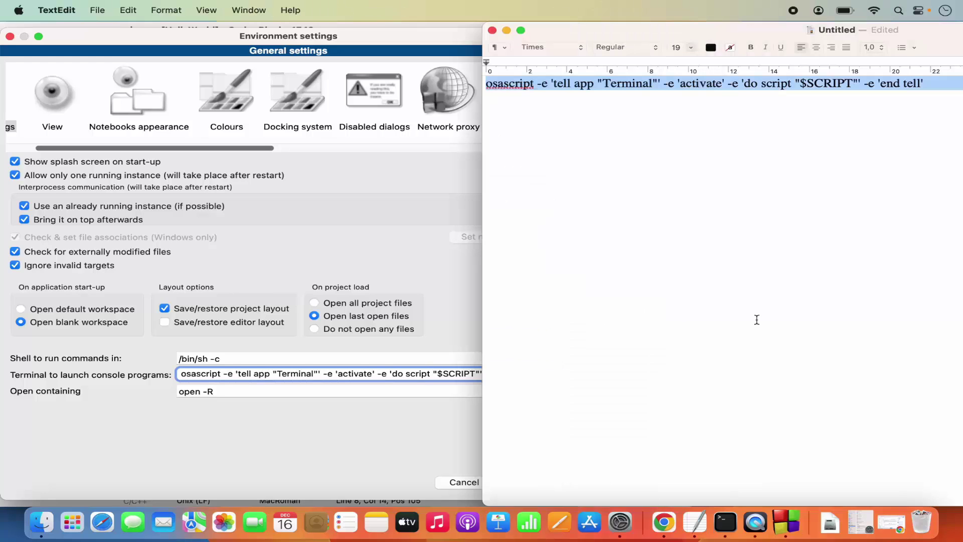
left_click(417, 386)
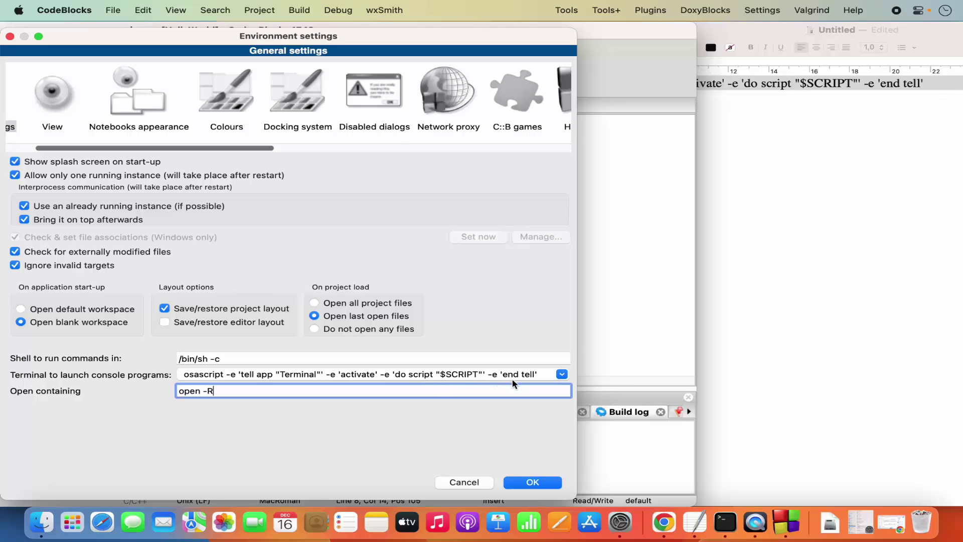
left_click(532, 482)
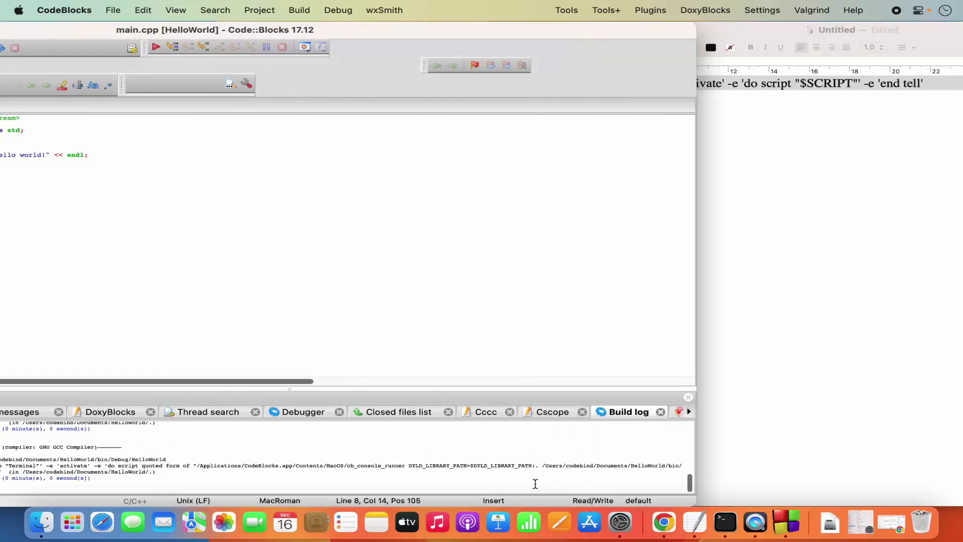
- Enlarge the CodeBlocks window, run HelloWorld again to check its output in Terminal, and close that Terminal window, terminating its process
double_click(607, 30)
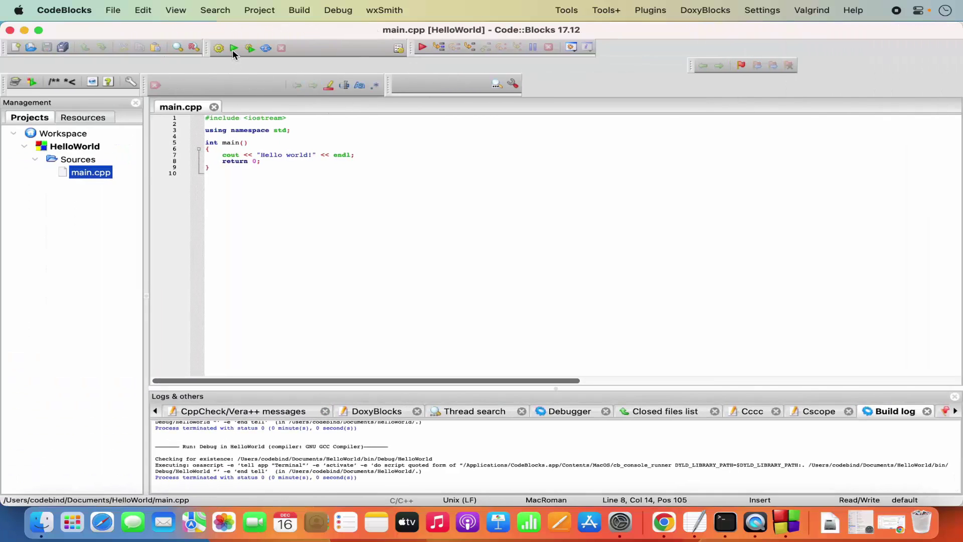
left_click(233, 48)
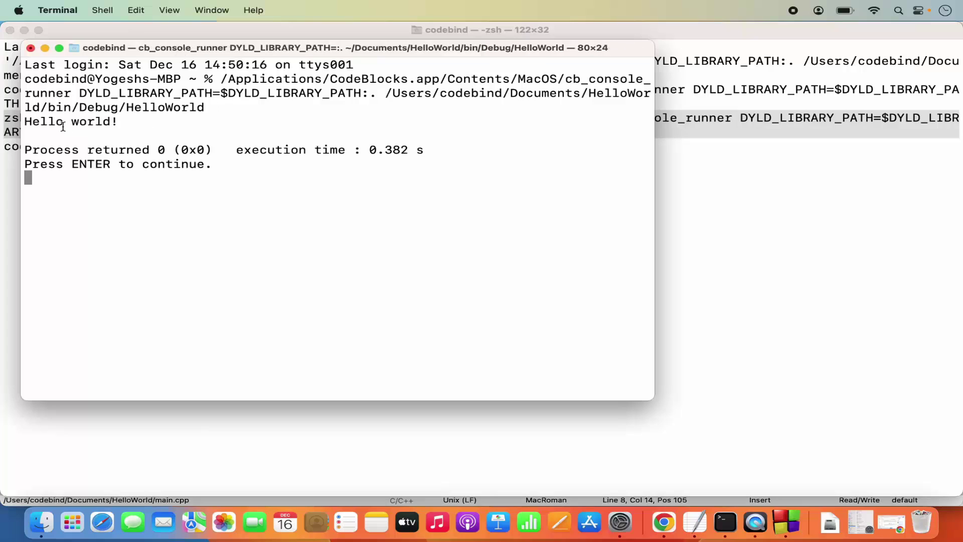
triple_click(40, 123)
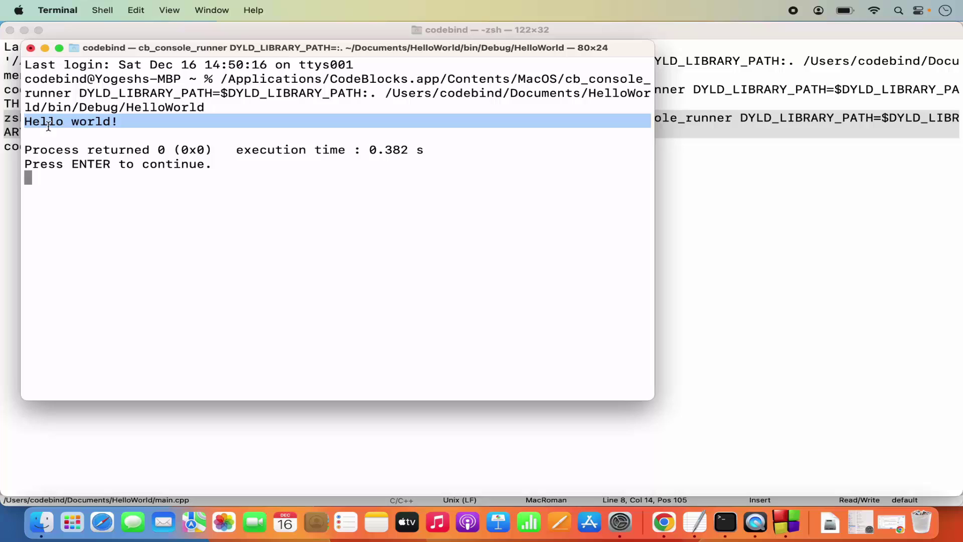
left_click(31, 48)
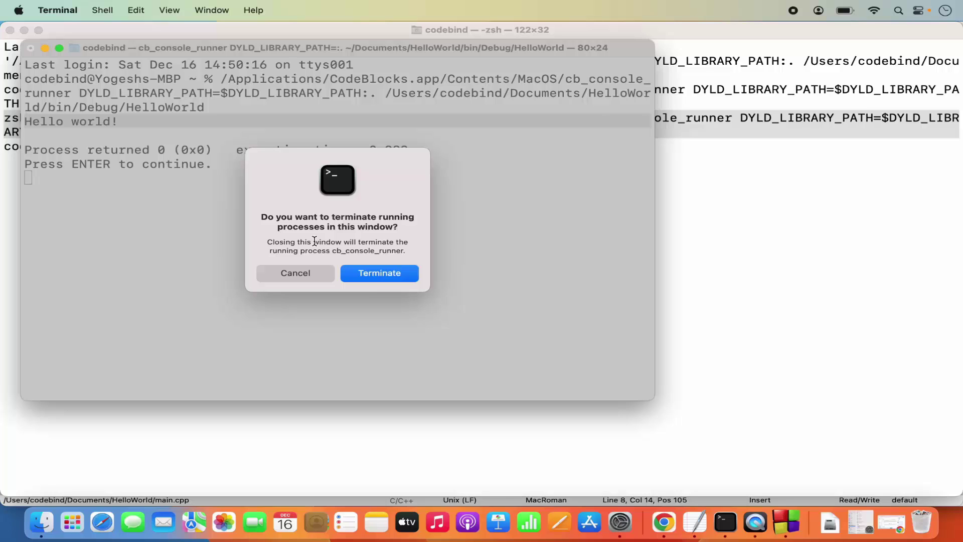
left_click(382, 281)
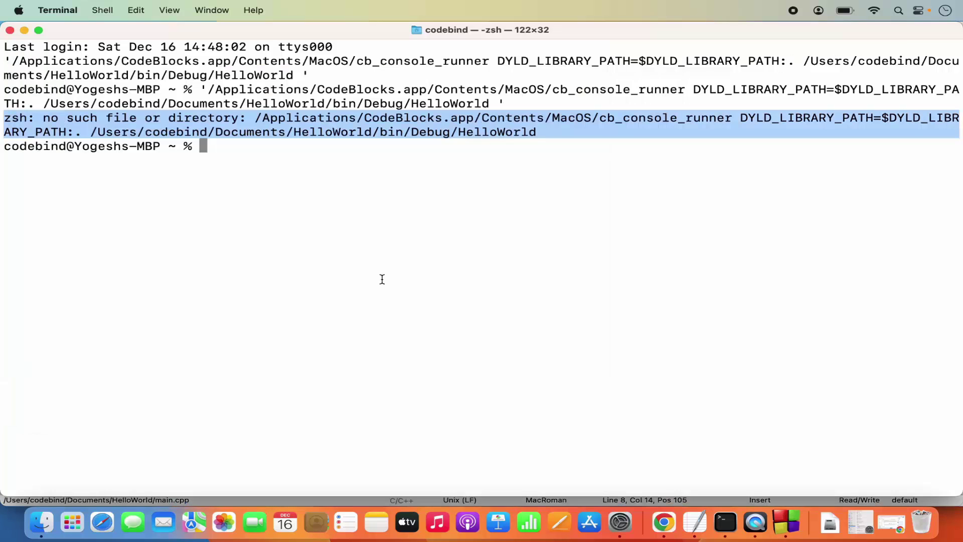